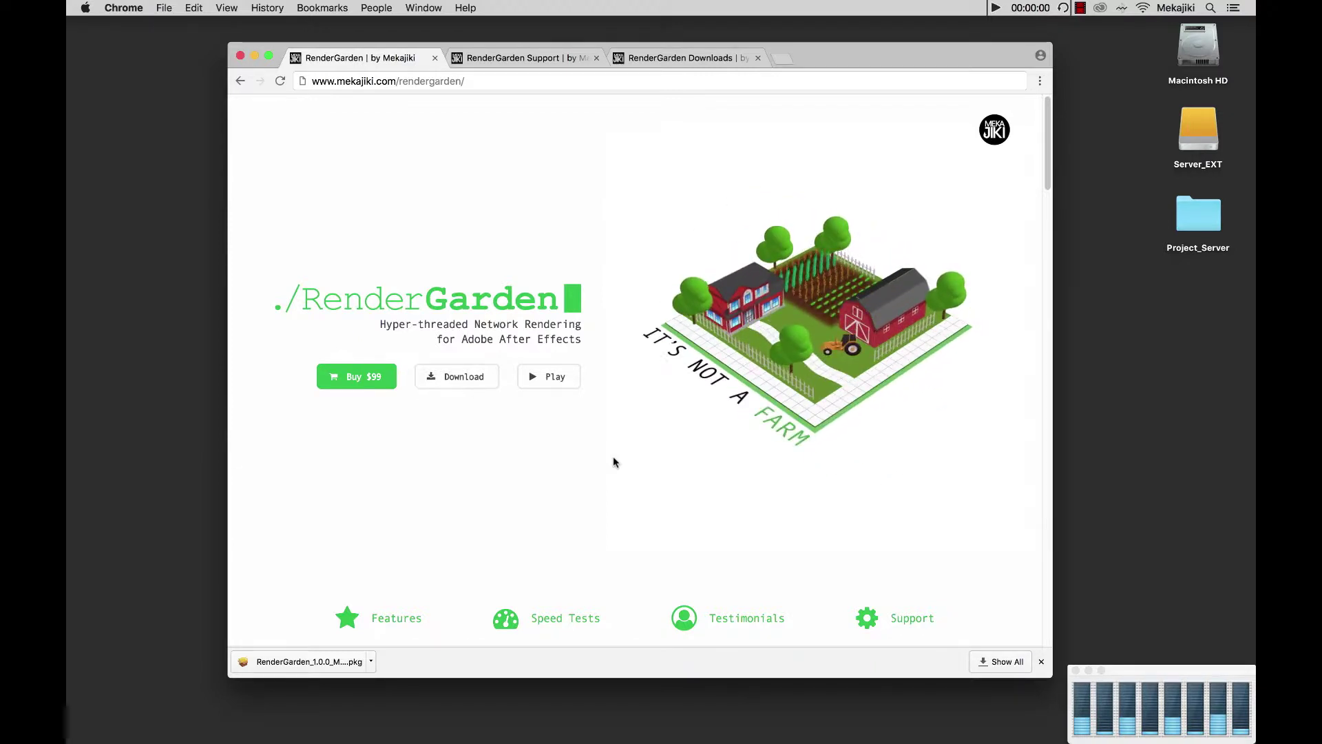
Launch After Effects CC 2018 from the Dock, leaving the RenderGarden page in Chrome
mouse_move(578, 730)
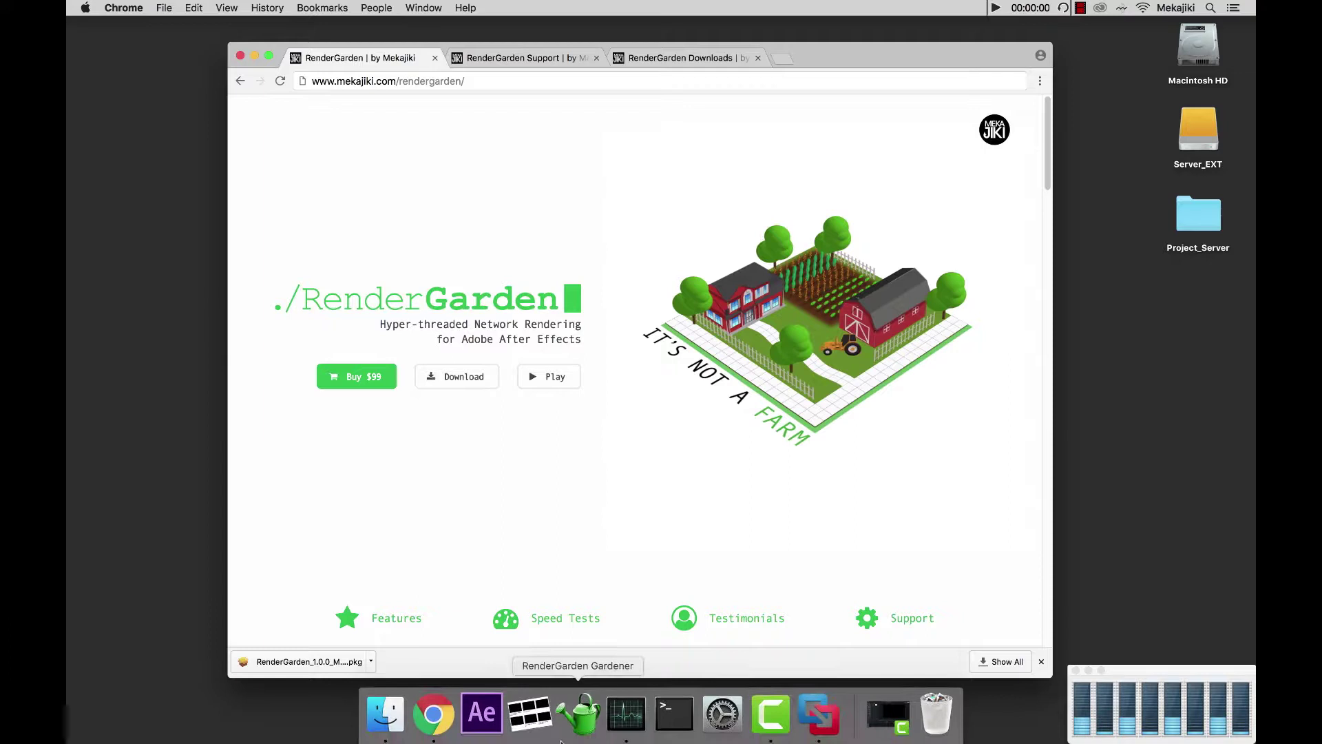
click(482, 709)
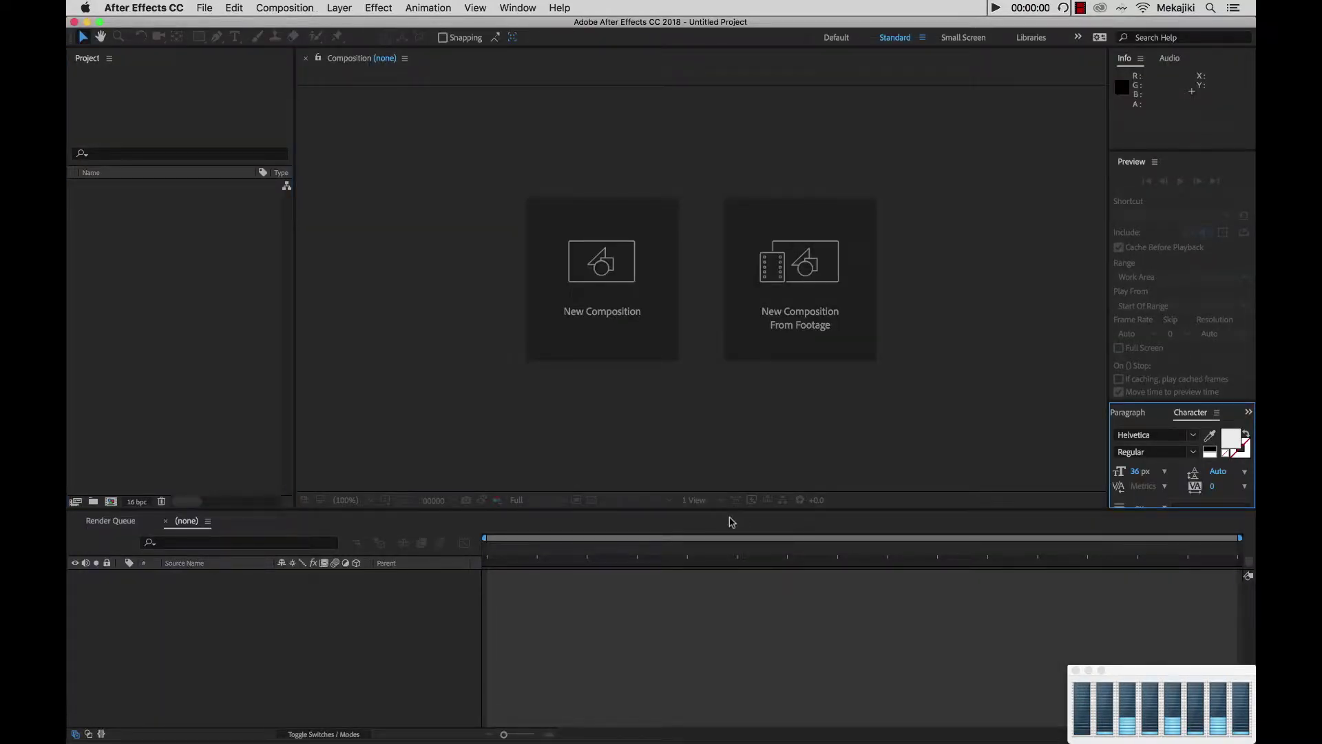
click(164, 8)
mouse_move(168, 52)
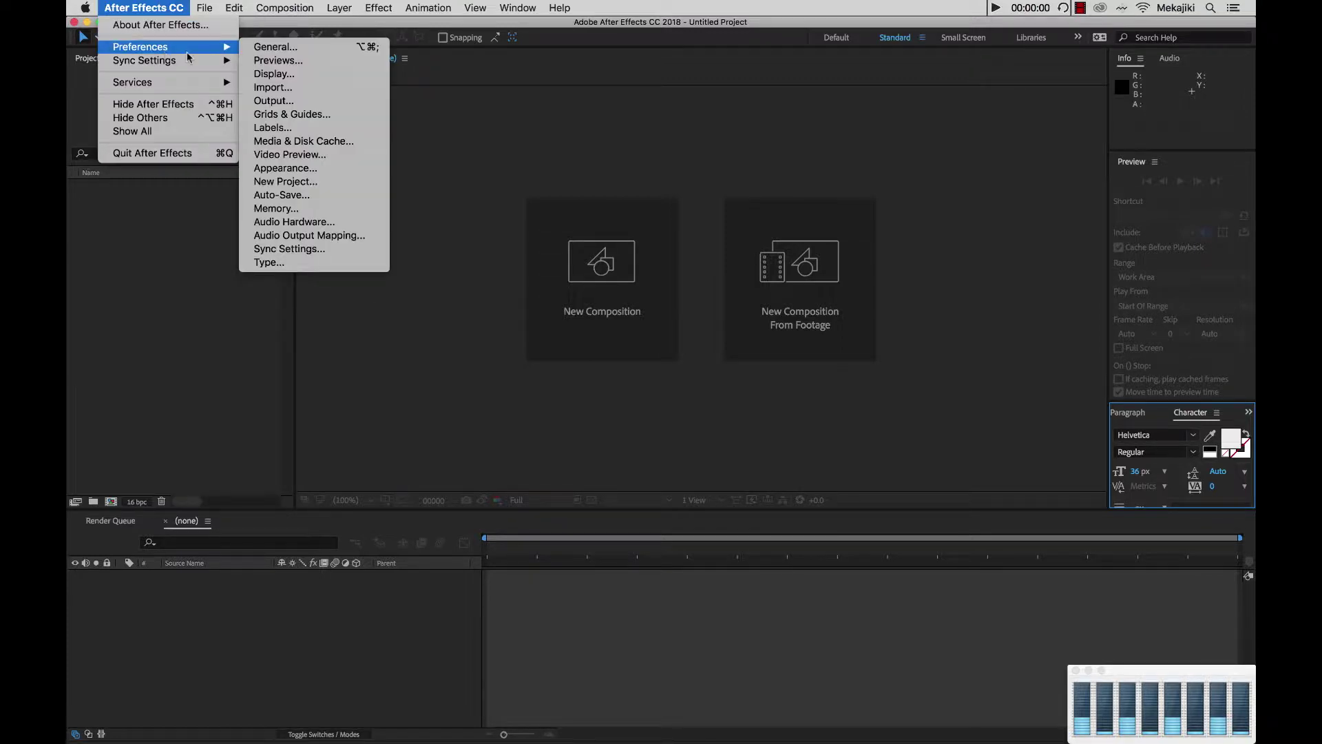
click(301, 50)
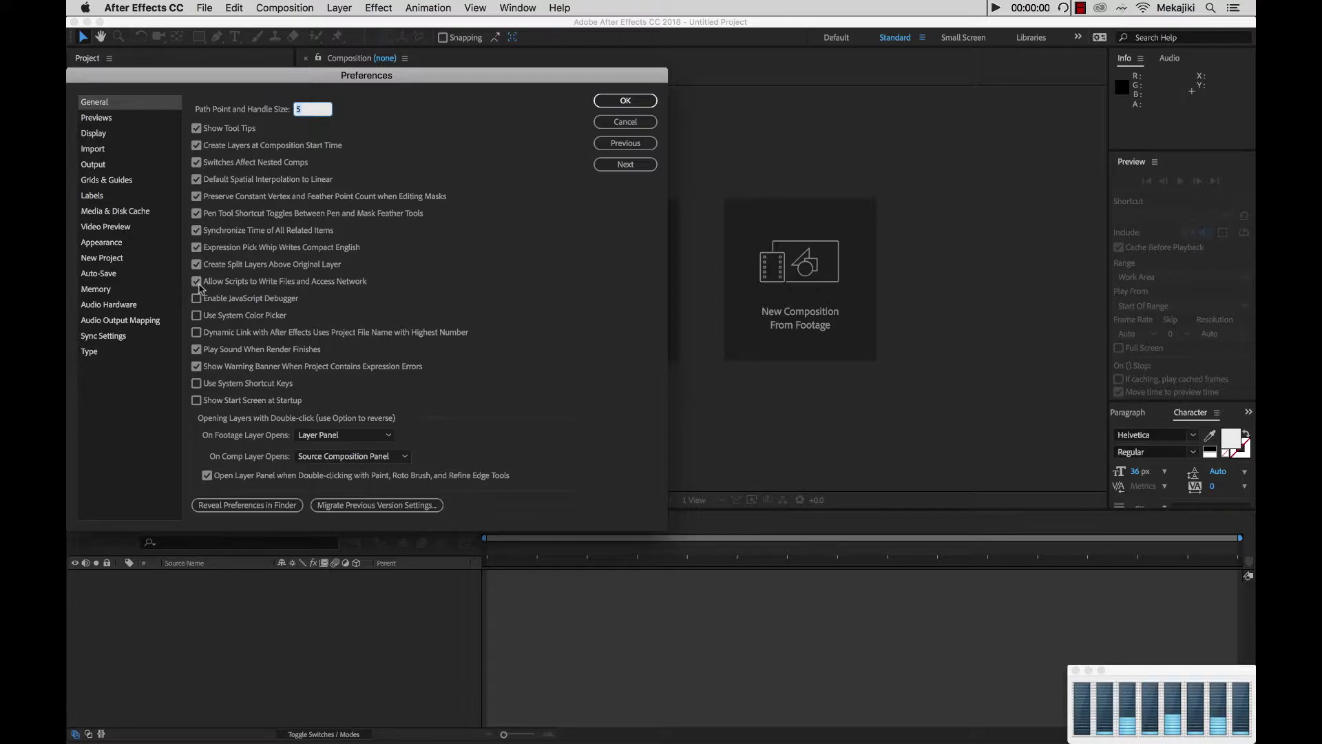
click(624, 102)
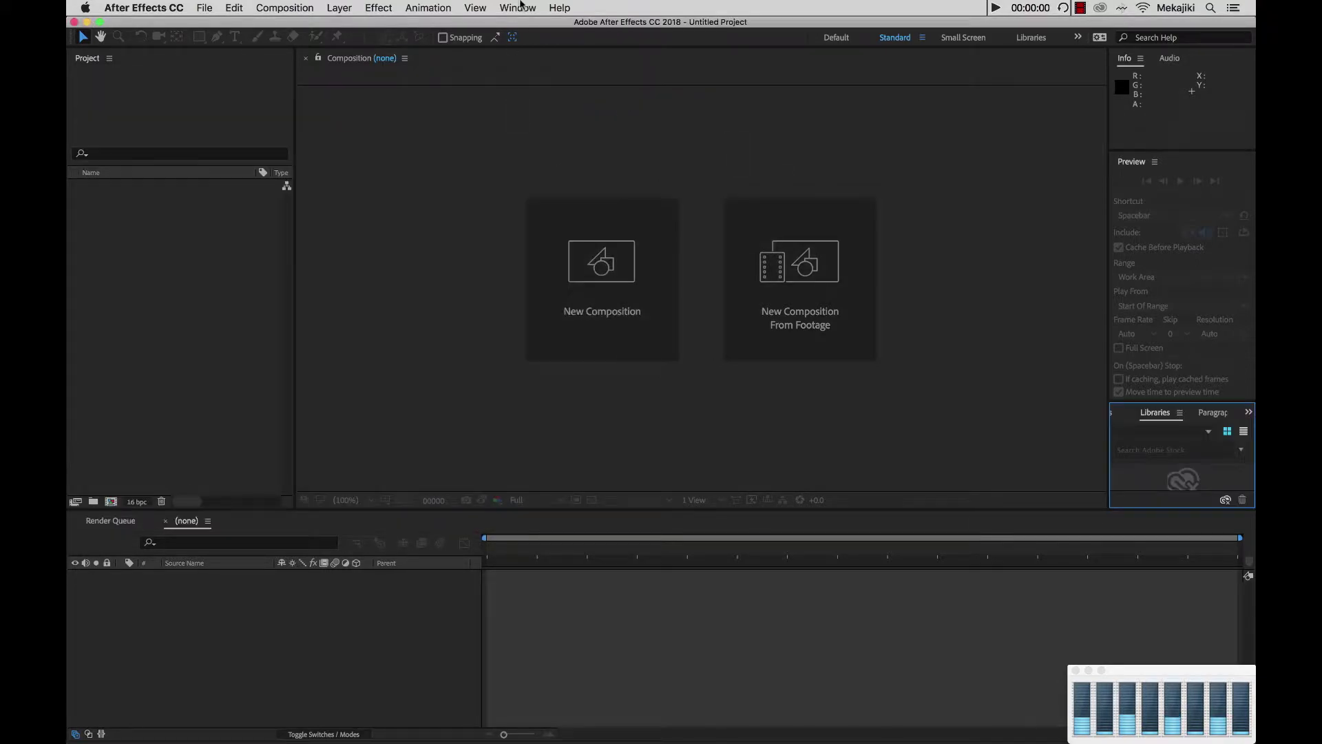
Run RenderGarden.jsxbin from the Window menu, register it, and open its FFMPEG download page
click(518, 8)
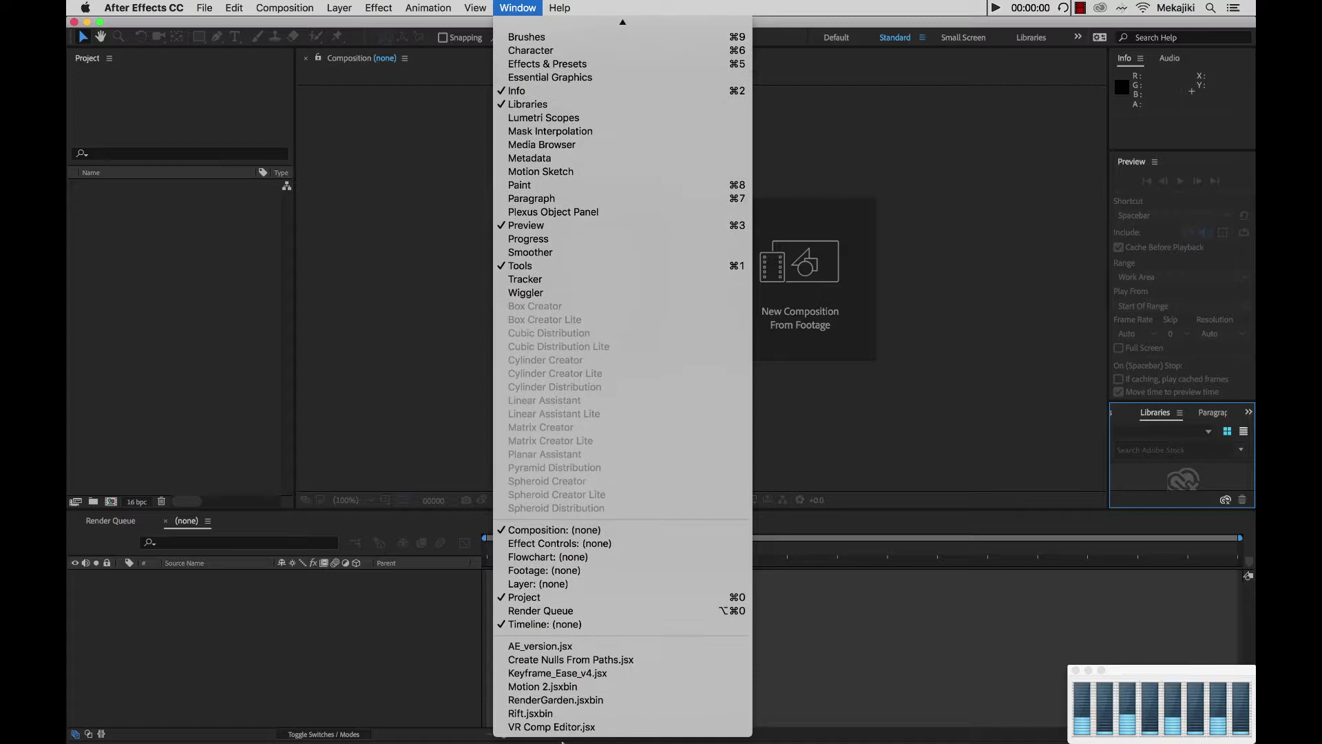
click(555, 699)
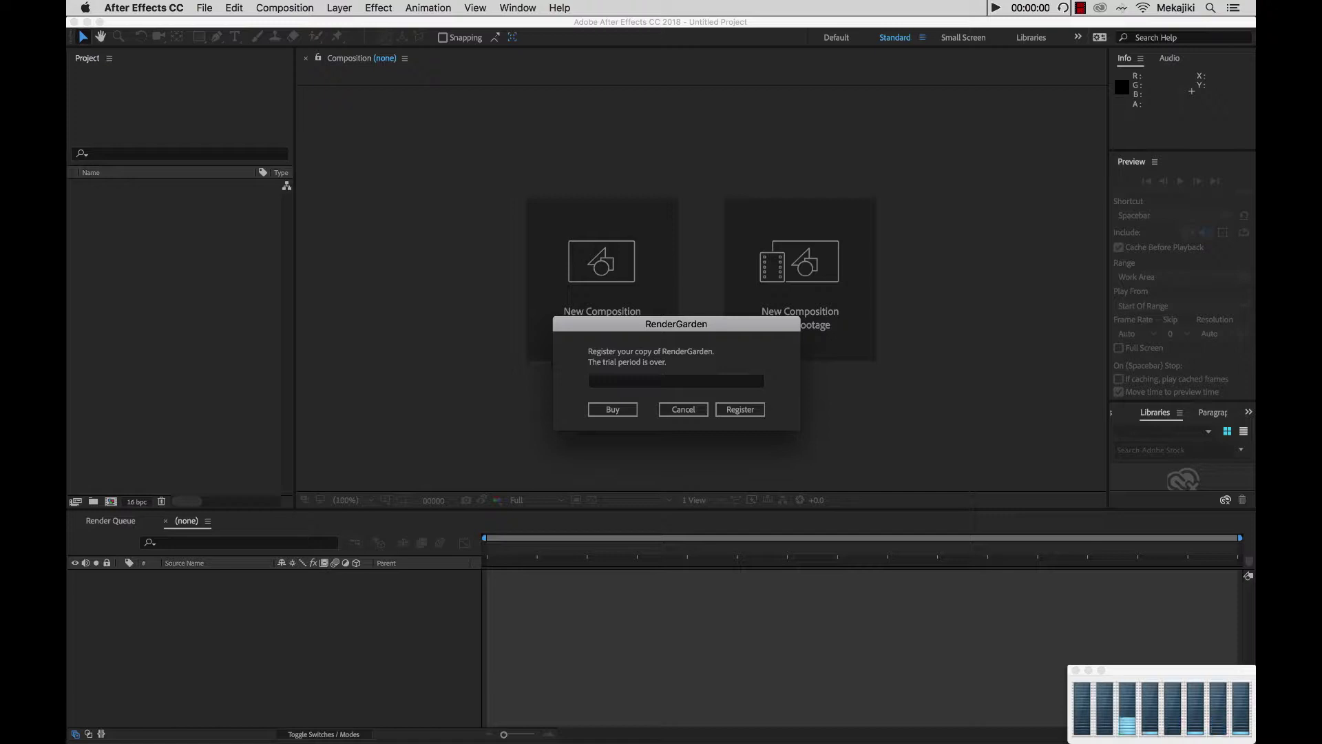
click(740, 410)
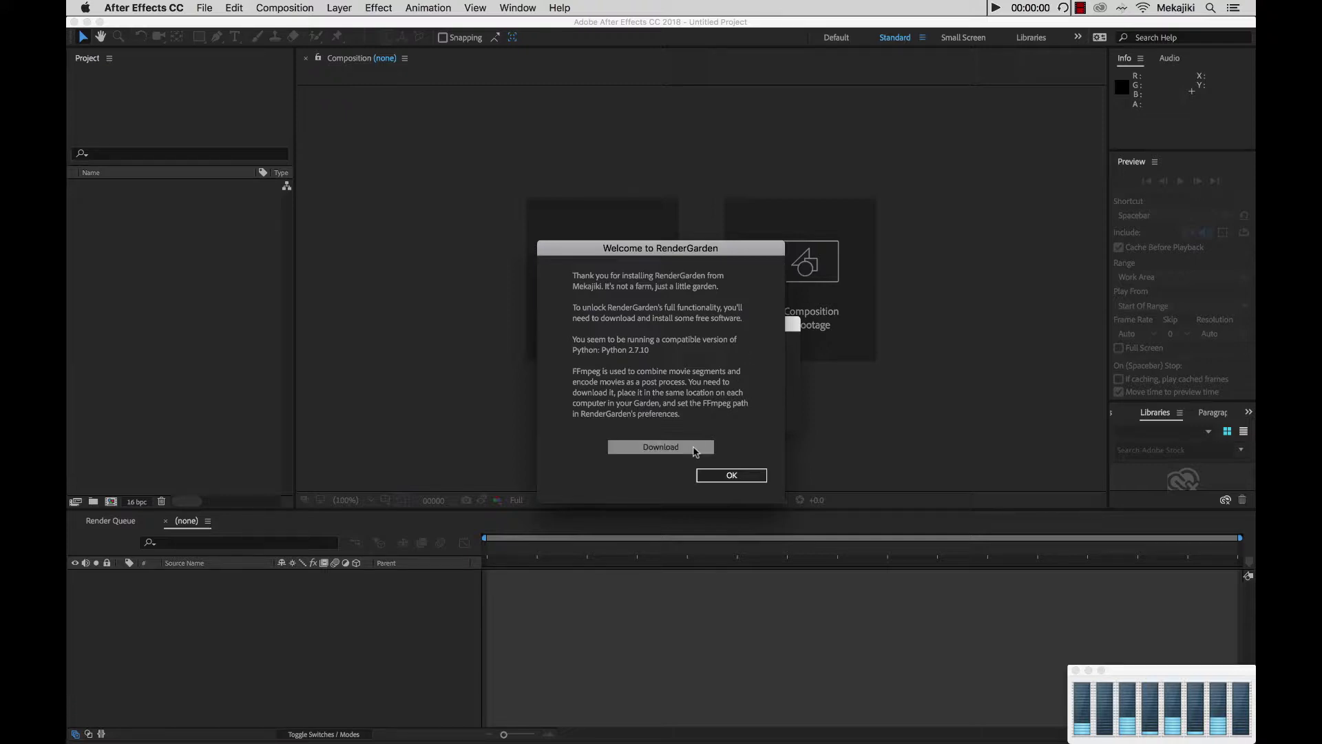
click(694, 447)
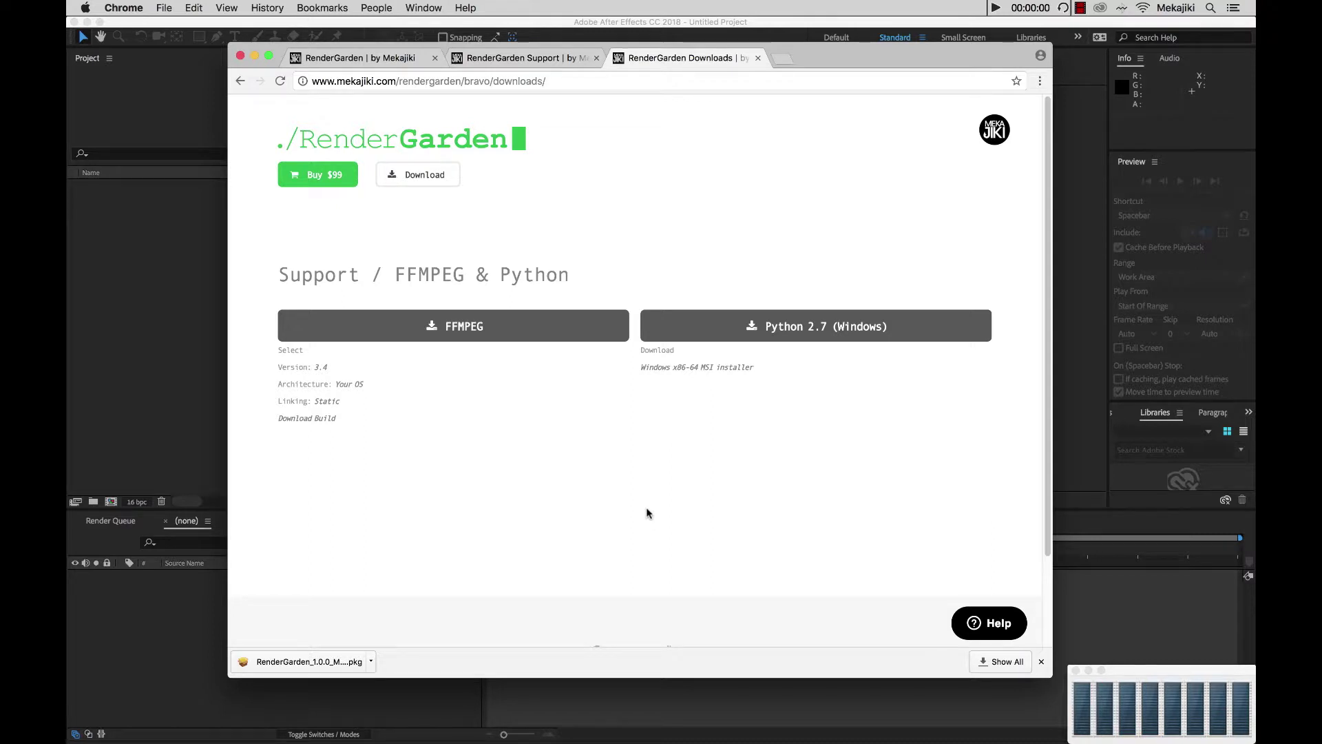
Download the FFmpeg 3.4 macOS 64-bit static build zip from Zeranoe's builds page
click(532, 332)
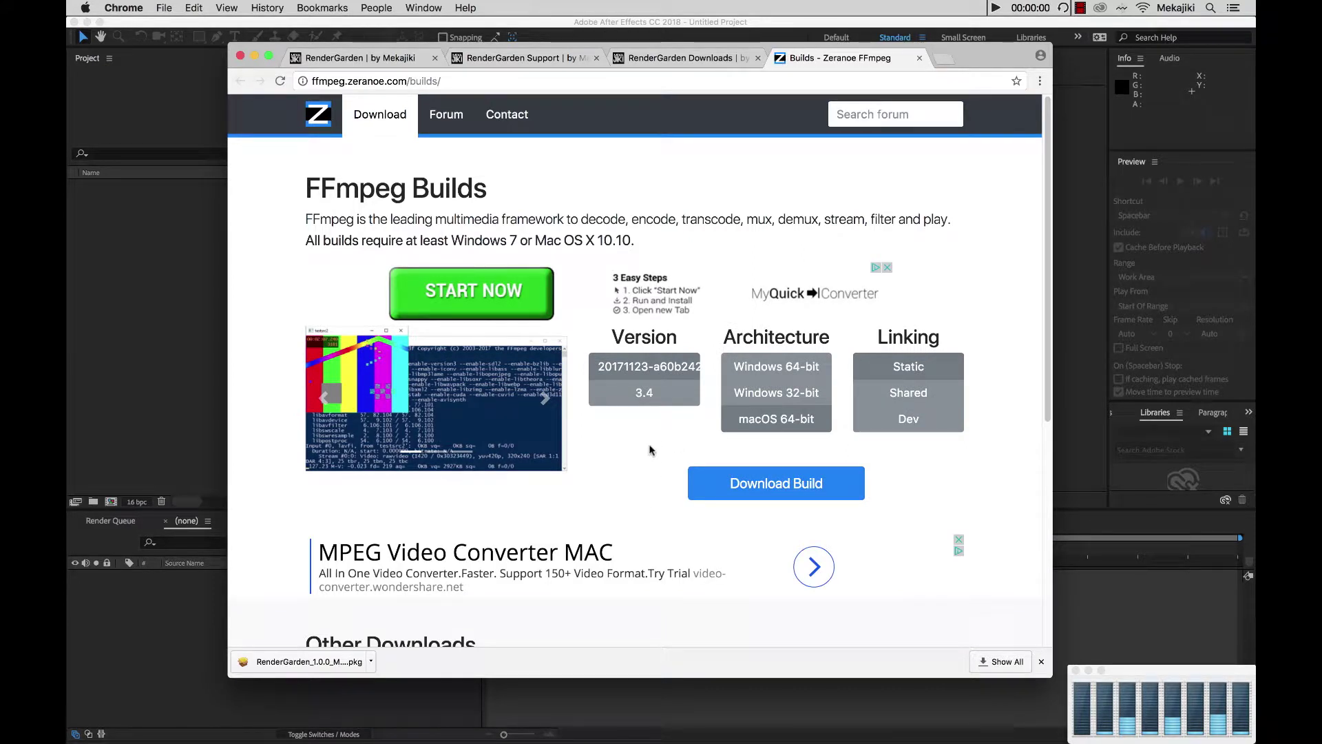
click(646, 394)
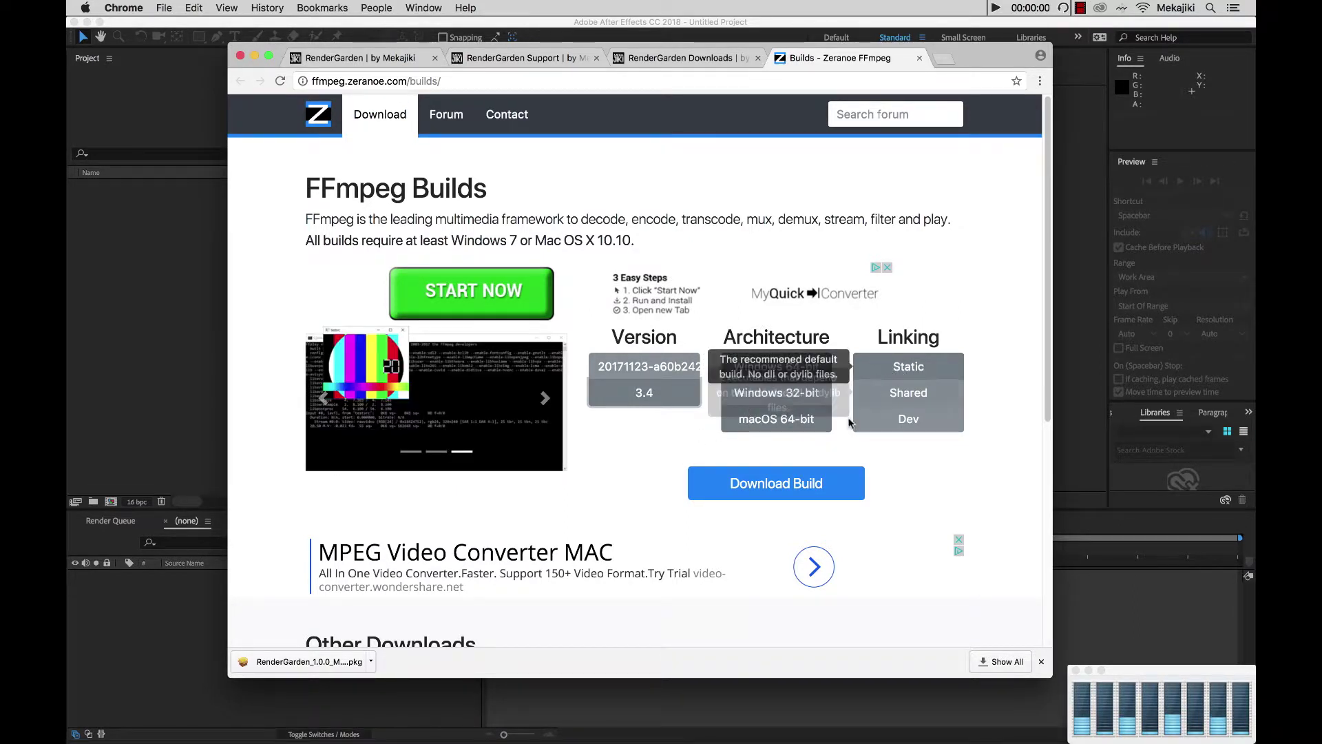
click(788, 488)
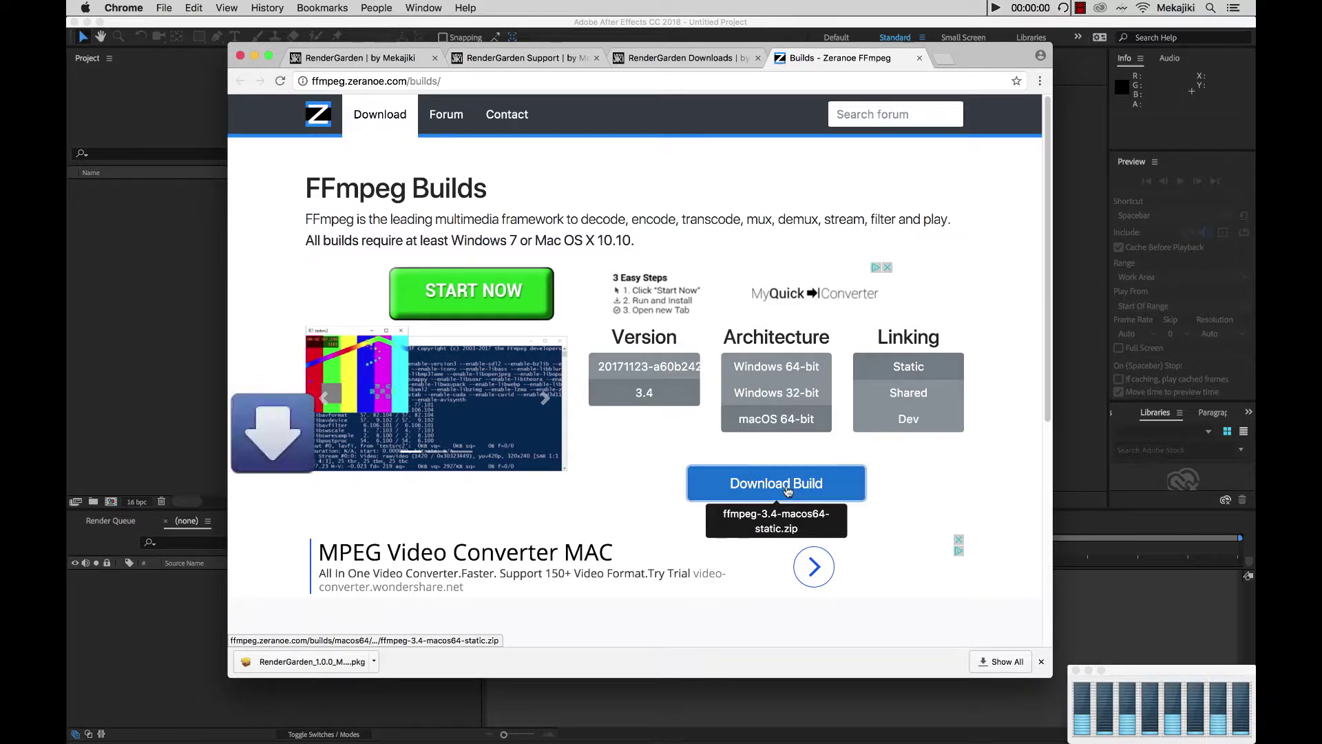
click(372, 662)
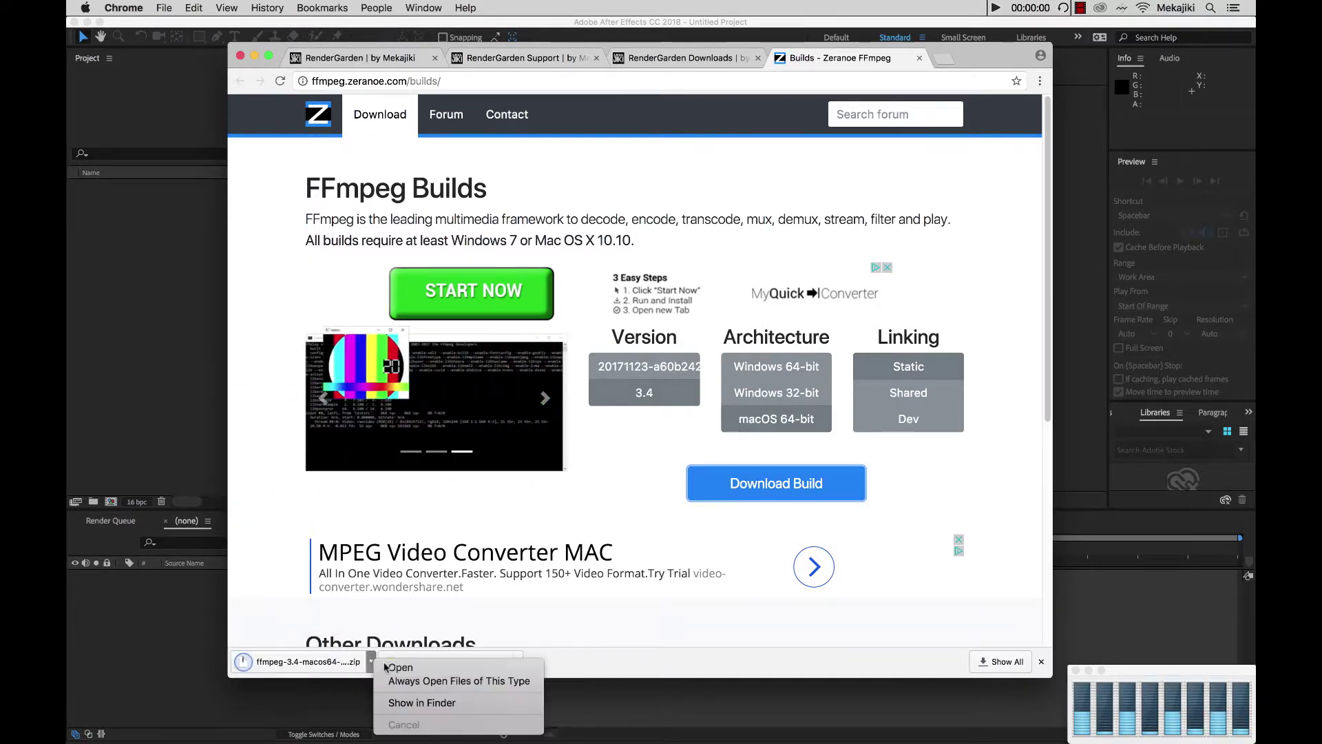
Extract ffmpeg-3.4-macos64-static.zip in Finder and select the ffmpeg executable in its bin folder
click(405, 702)
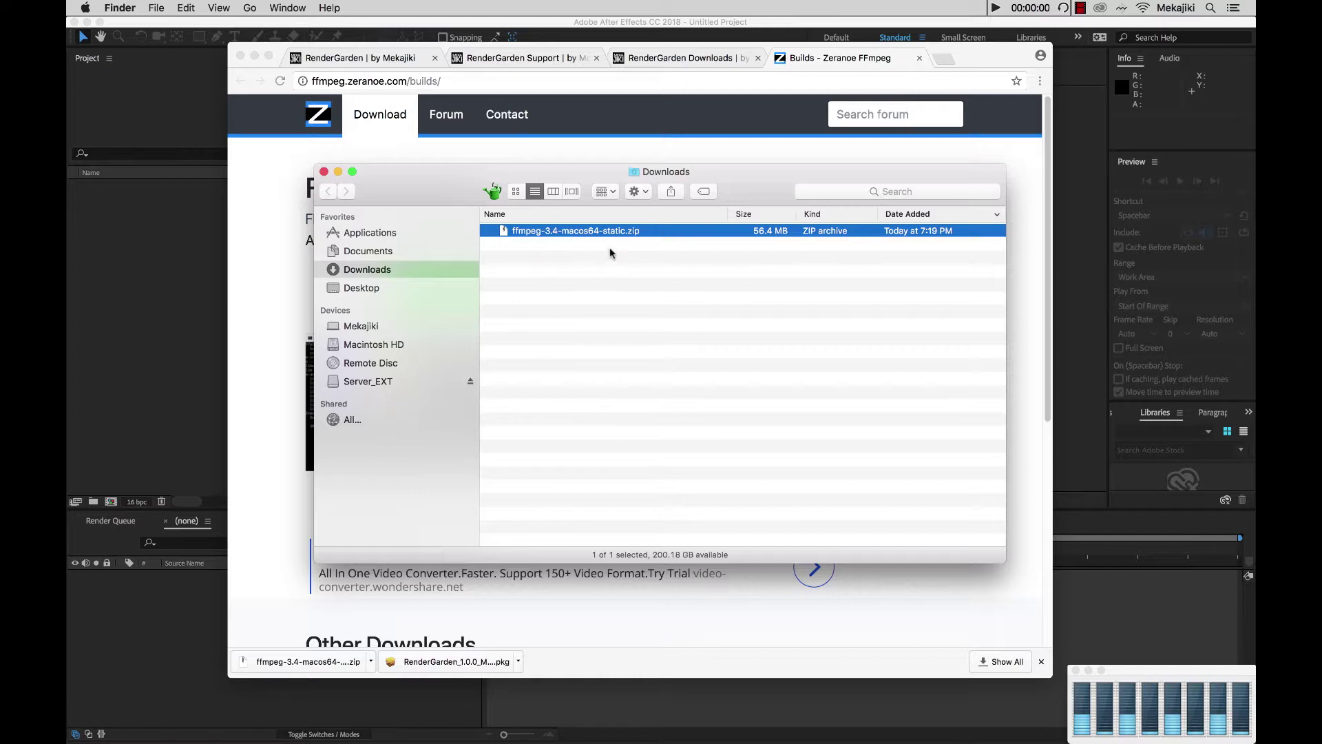
double_click(540, 230)
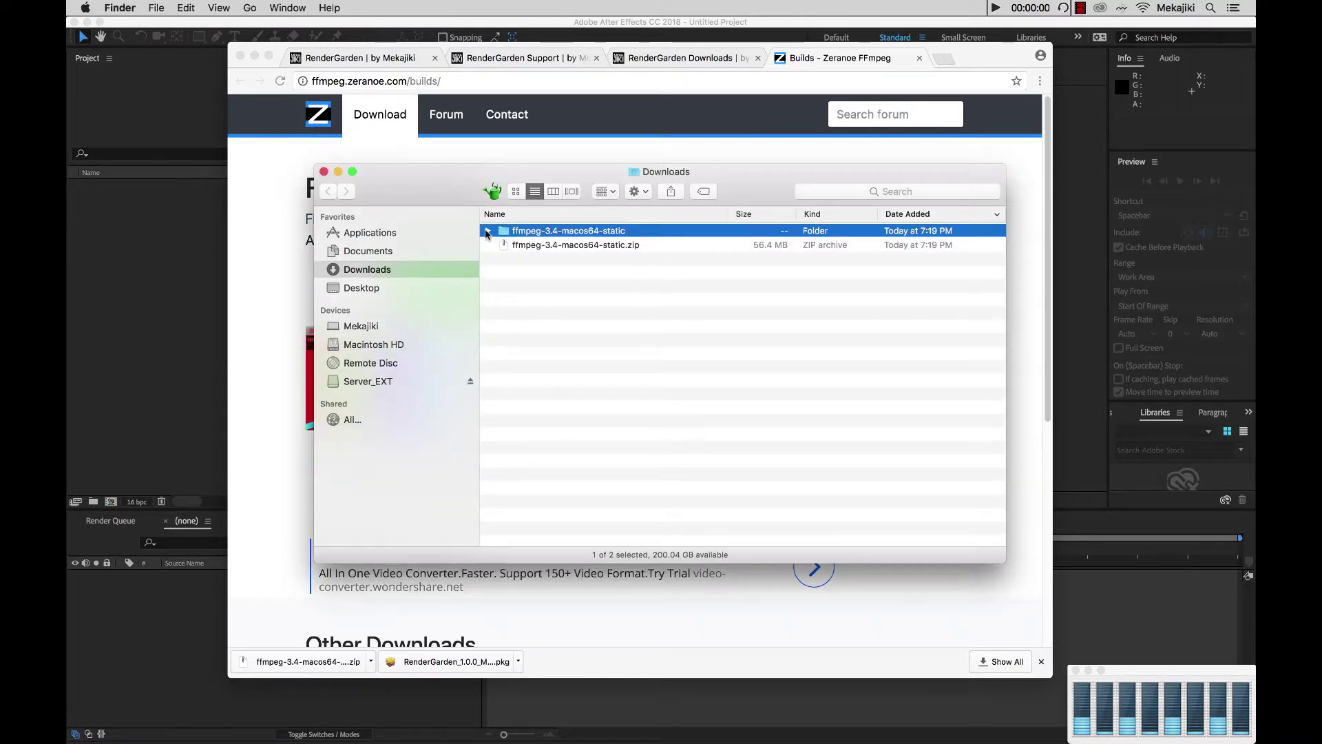
click(487, 231)
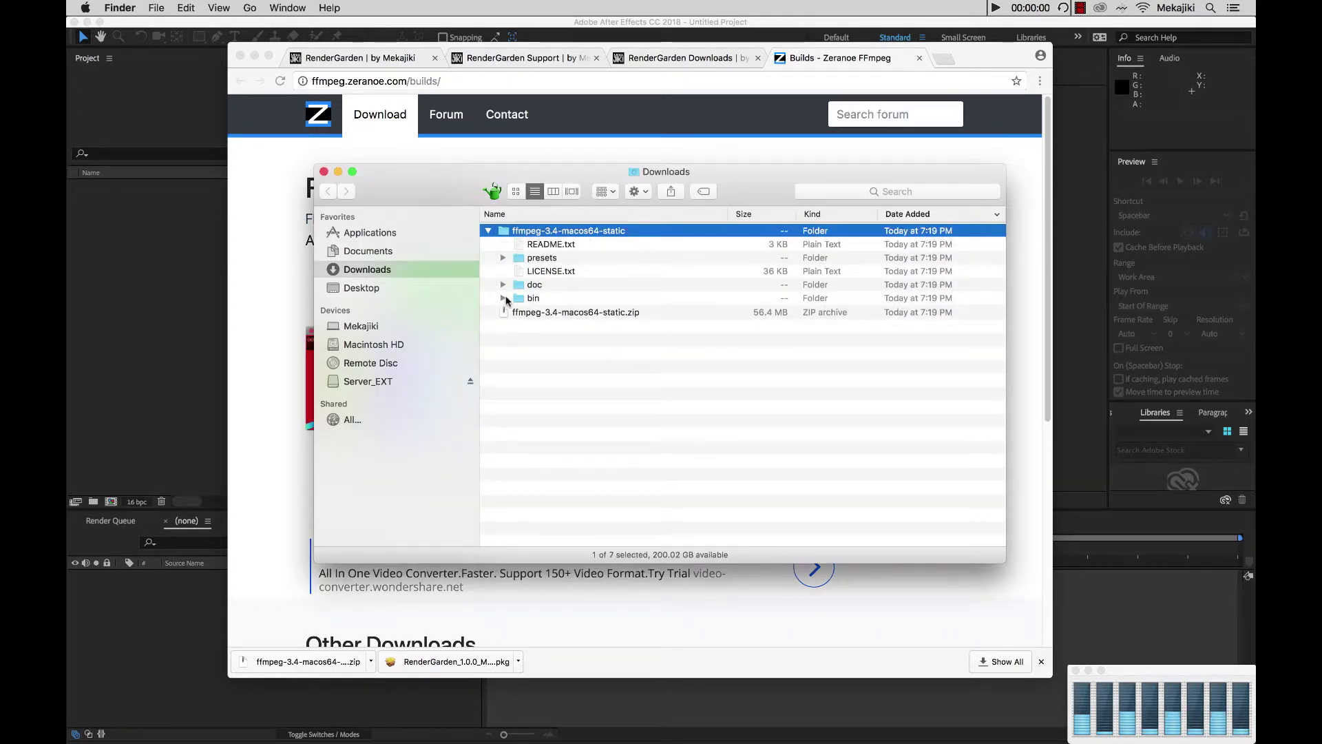
click(503, 298)
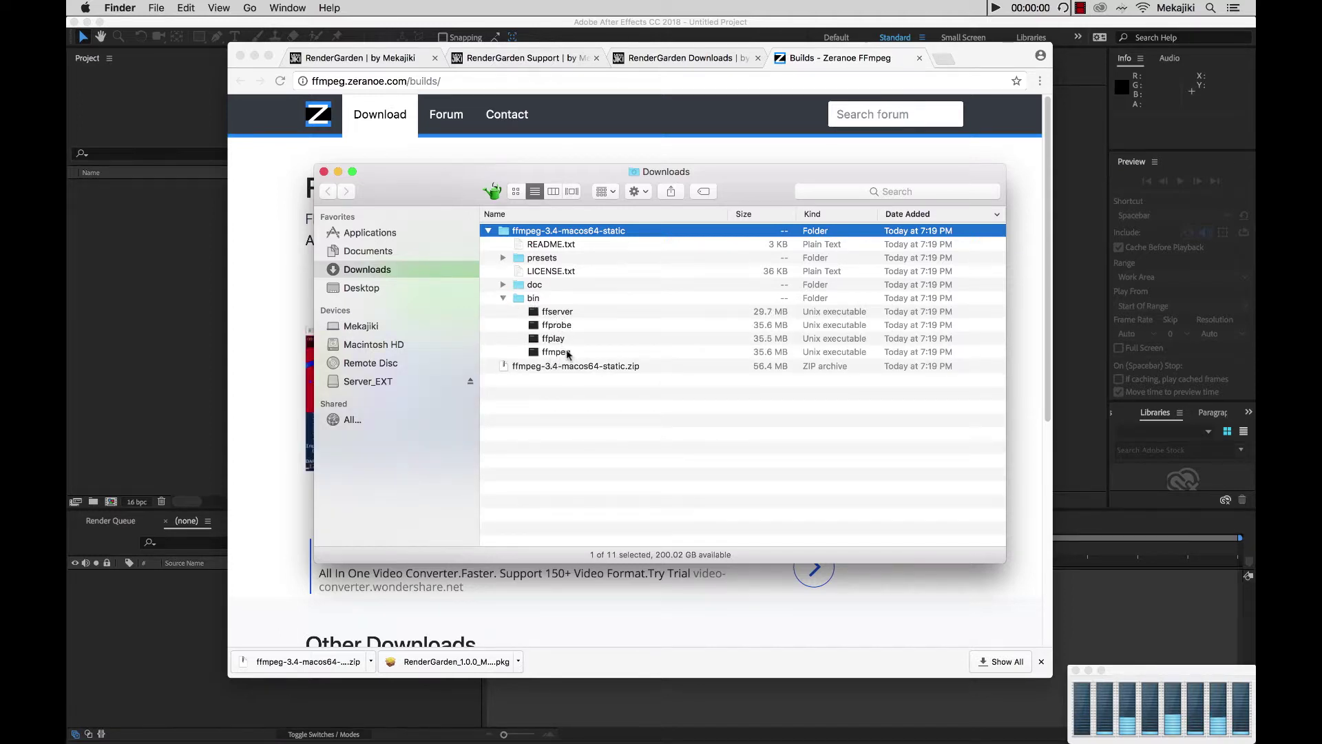
click(568, 352)
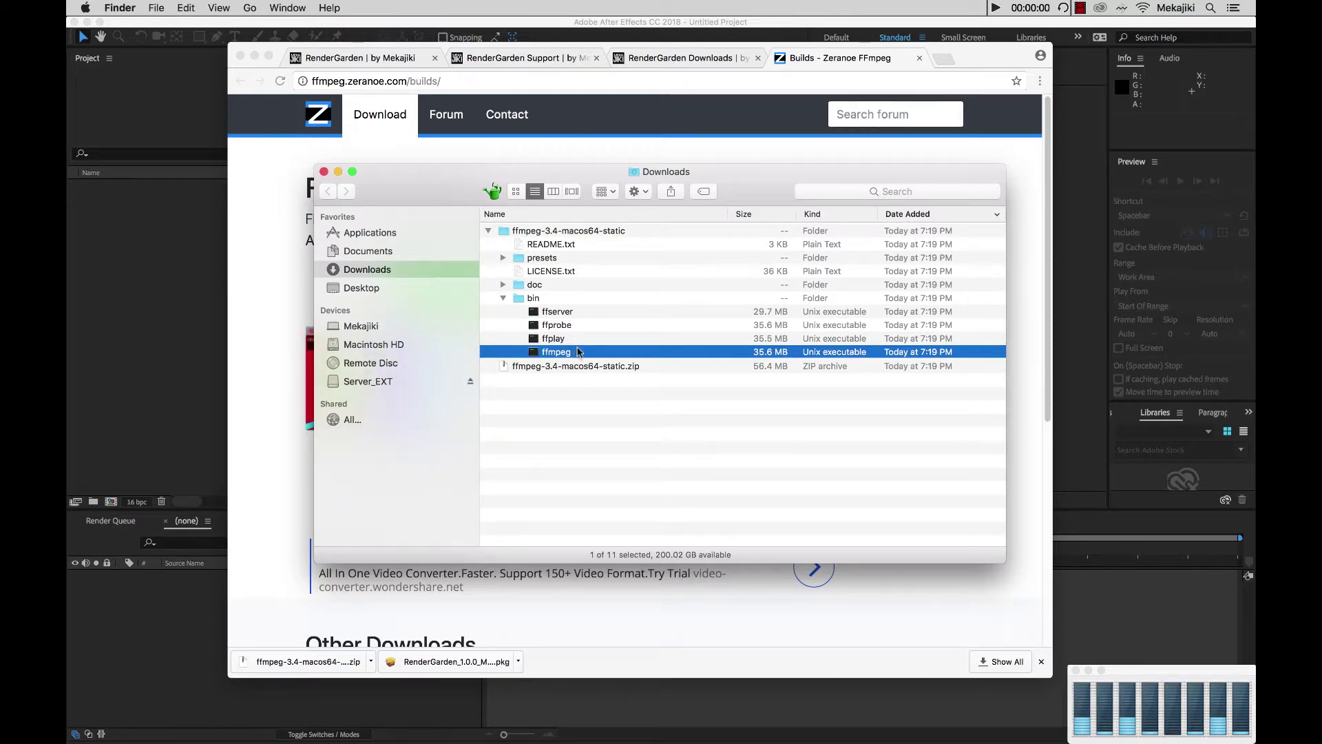
Confirm ffmpeg is in the Applications folder, then minimize the windows
click(382, 236)
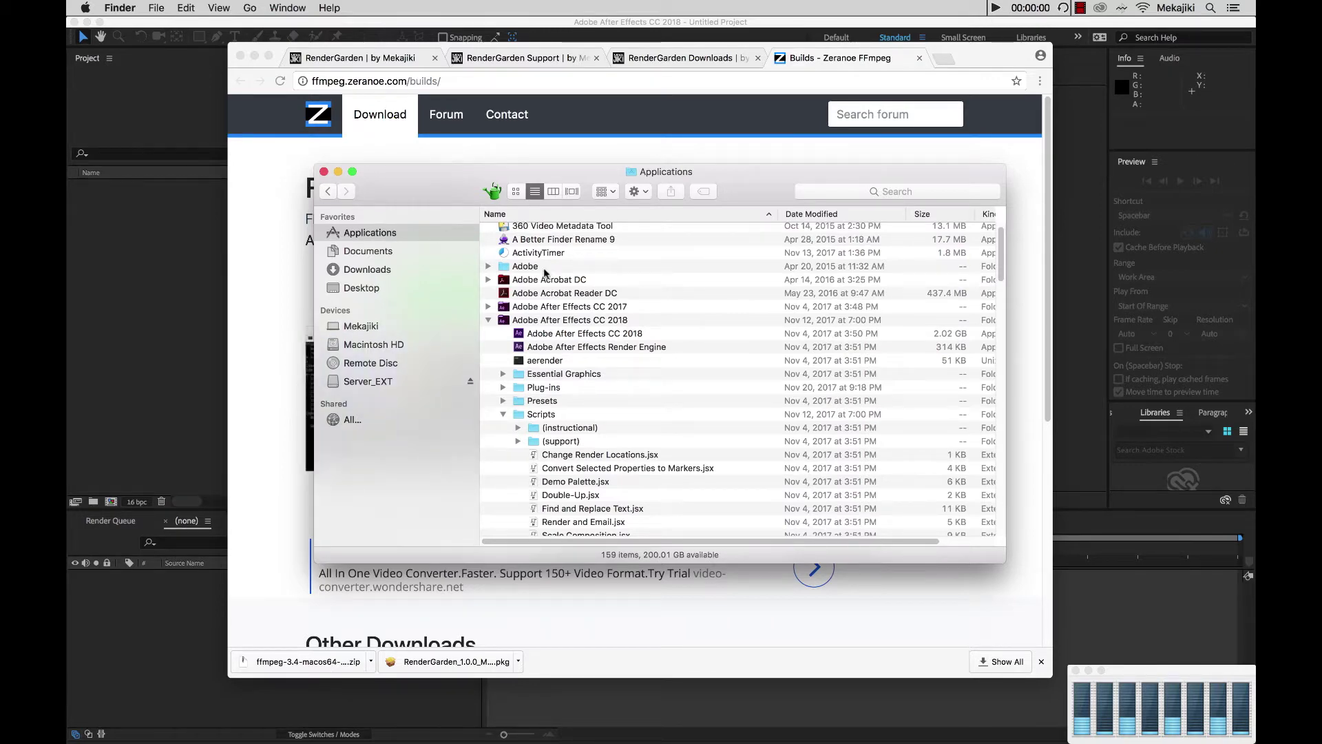
click(488, 320)
key(f)
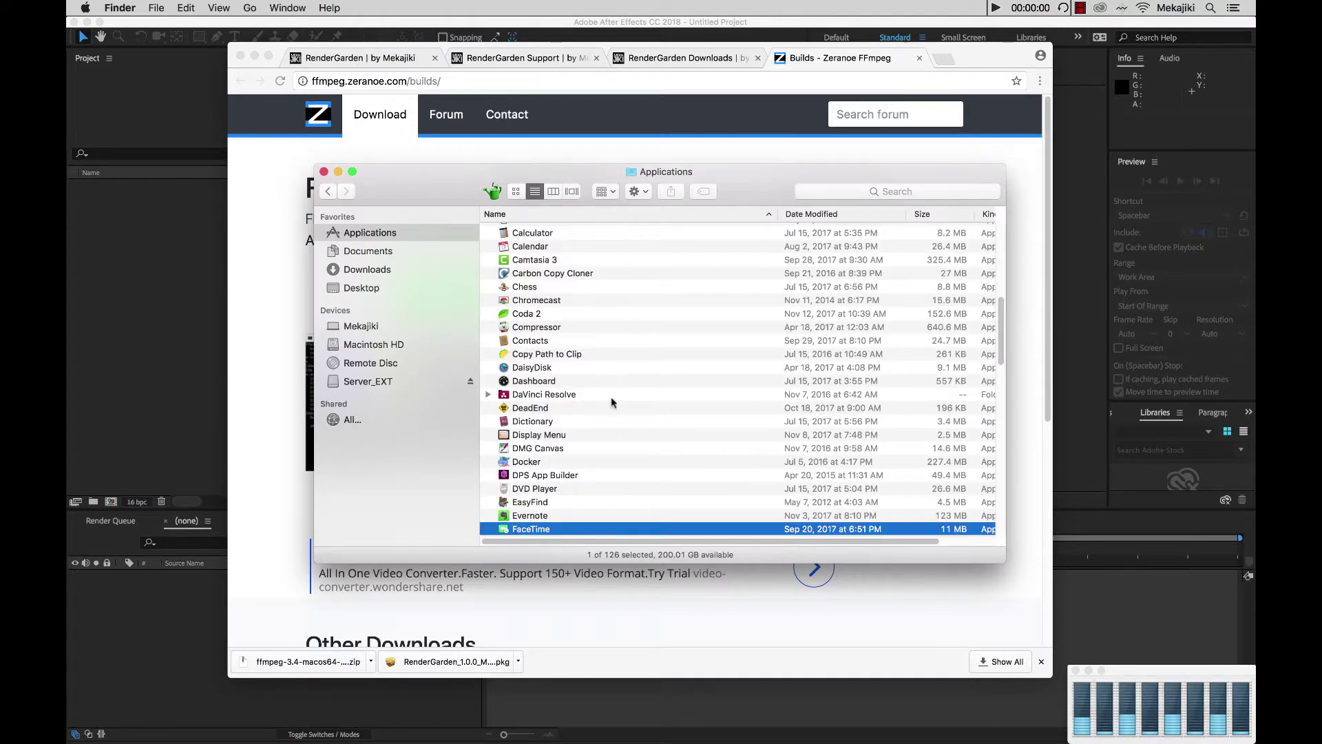
scroll(594, 411, down, 5)
click(535, 412)
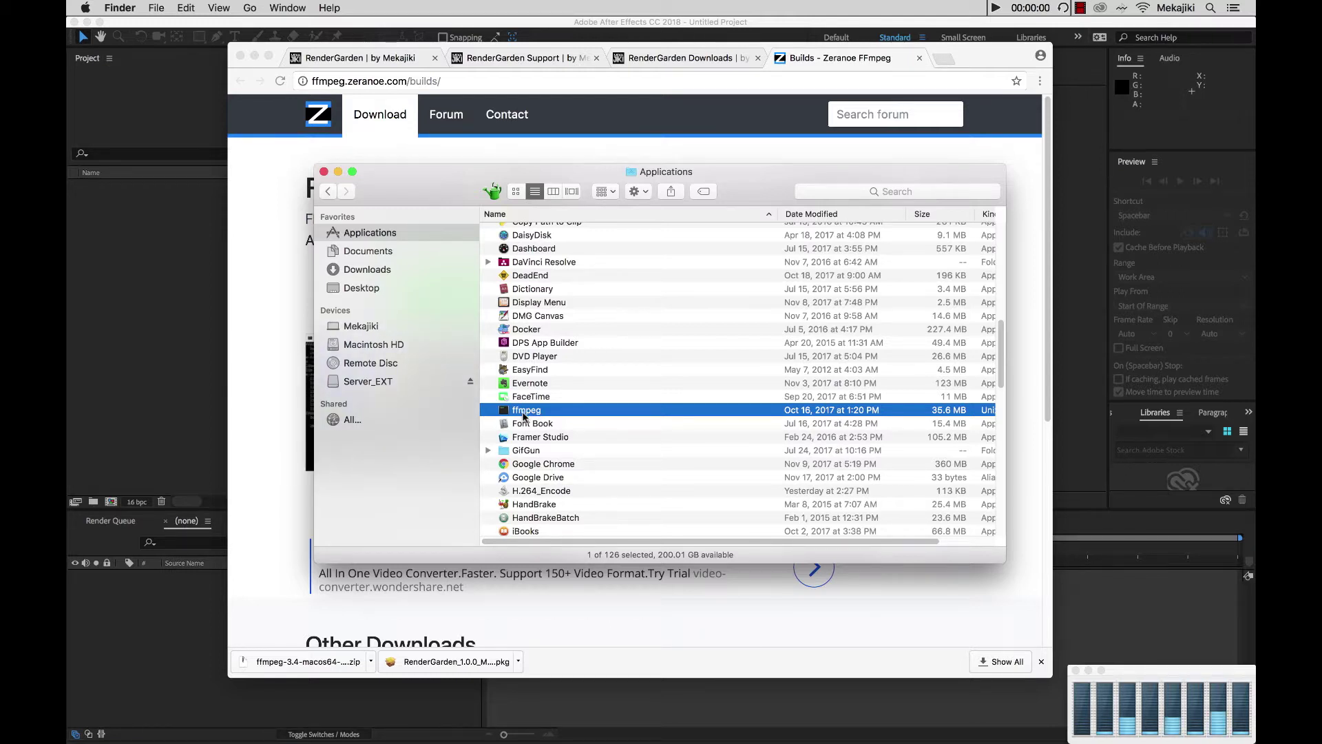
click(255, 59)
Dismiss the Welcome to RenderGarden dialog and drag the RenderGarden panel to the screen centre
click(337, 171)
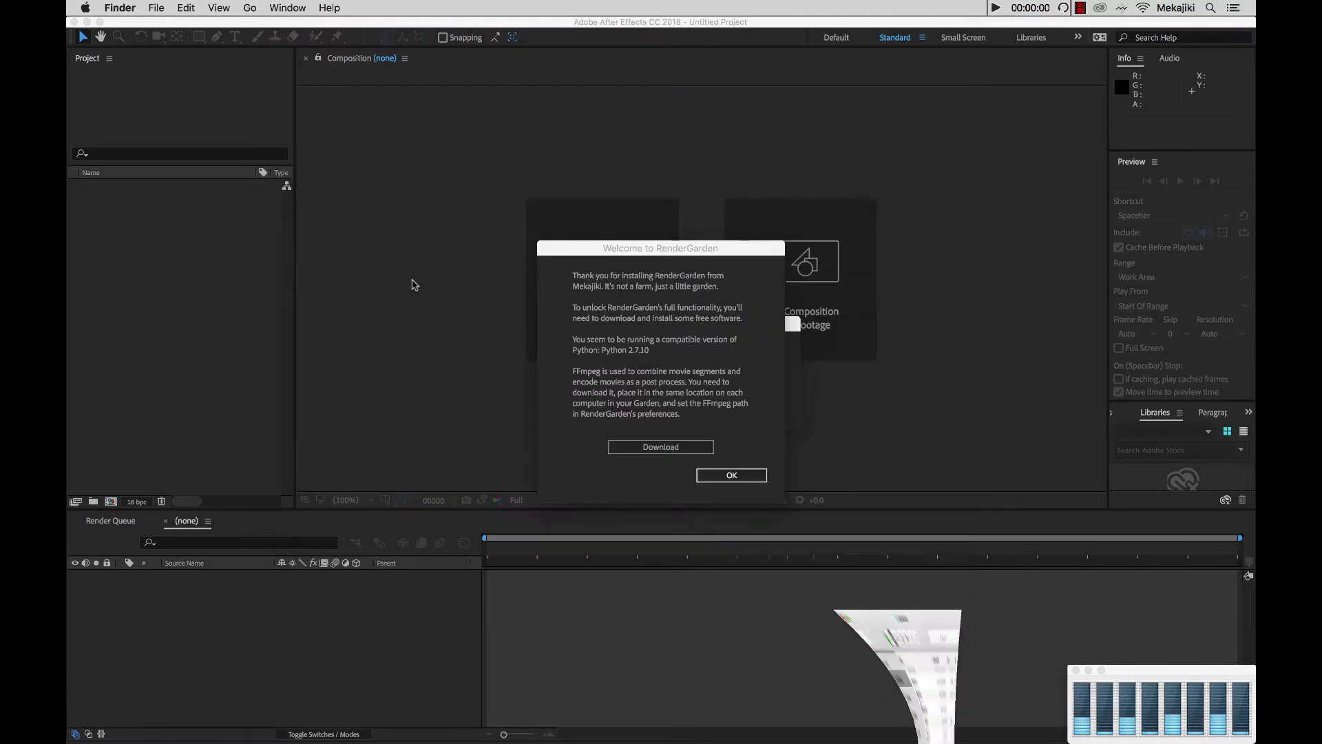
click(613, 259)
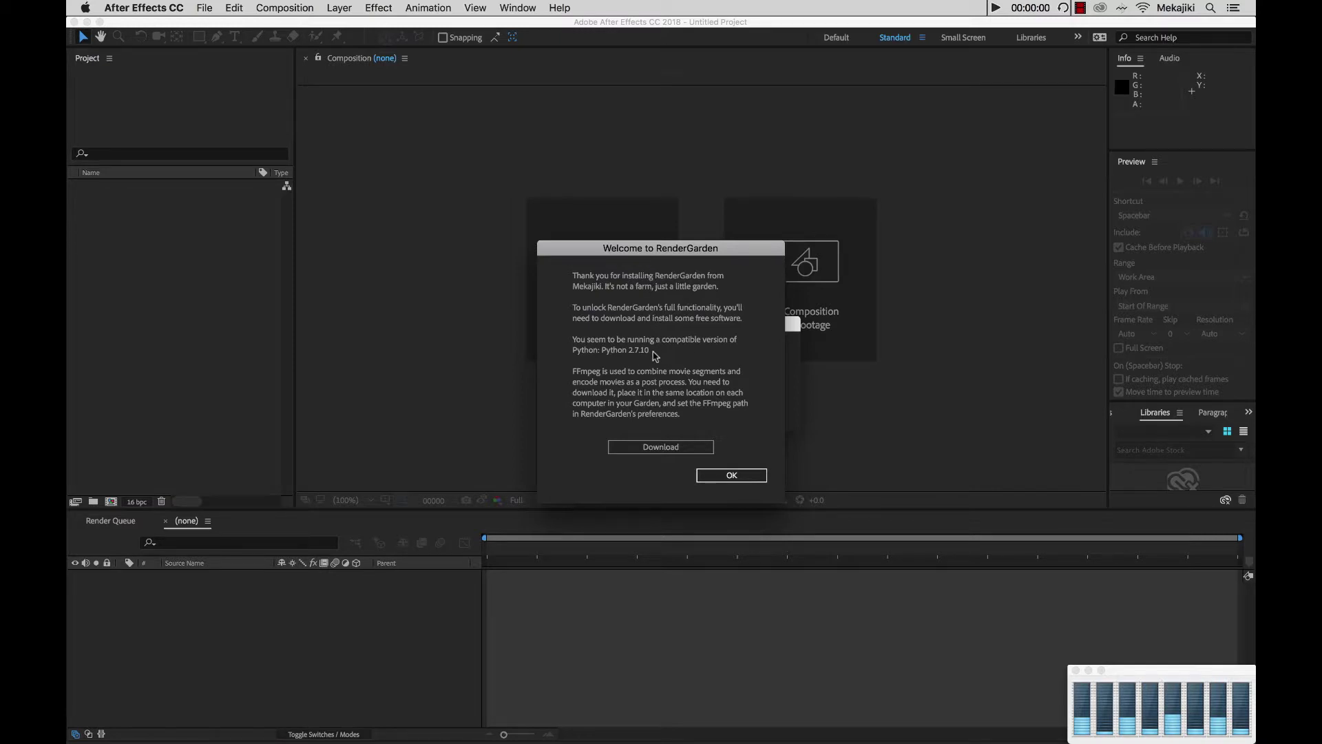
click(733, 475)
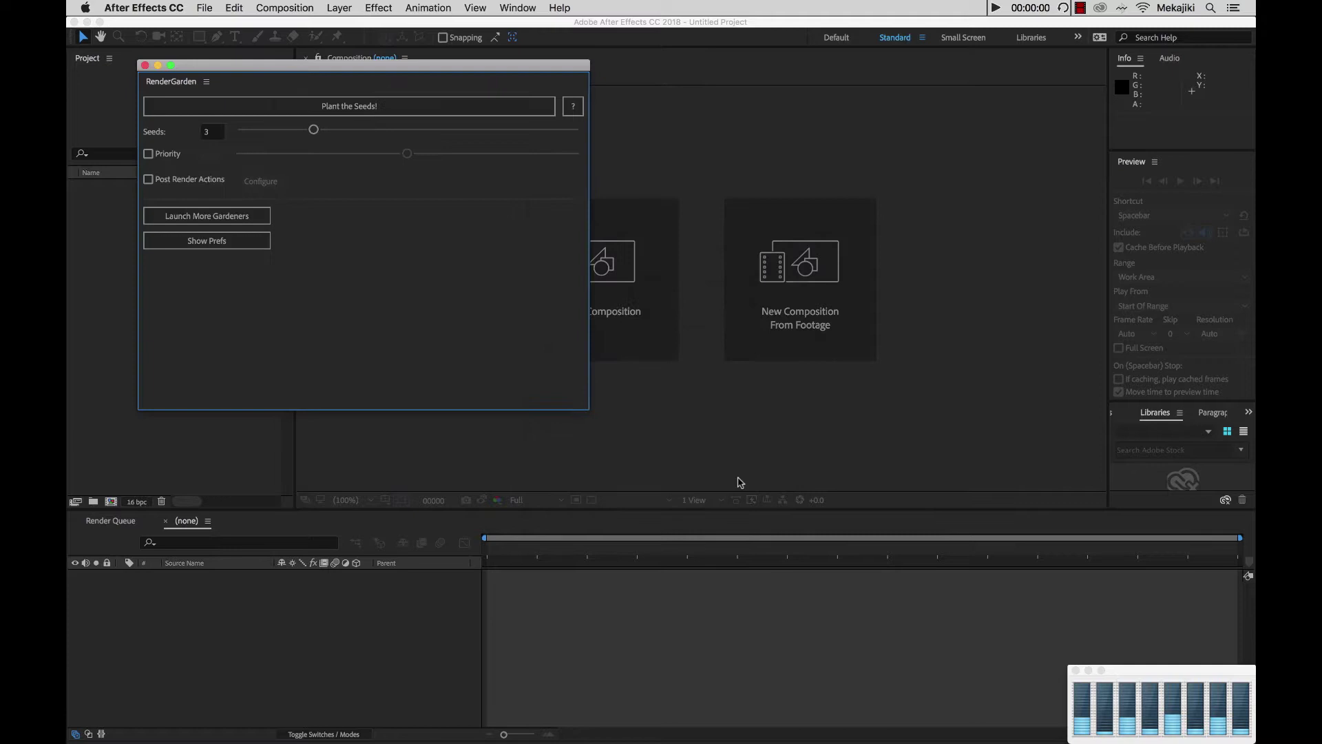
drag(379, 67, 691, 114)
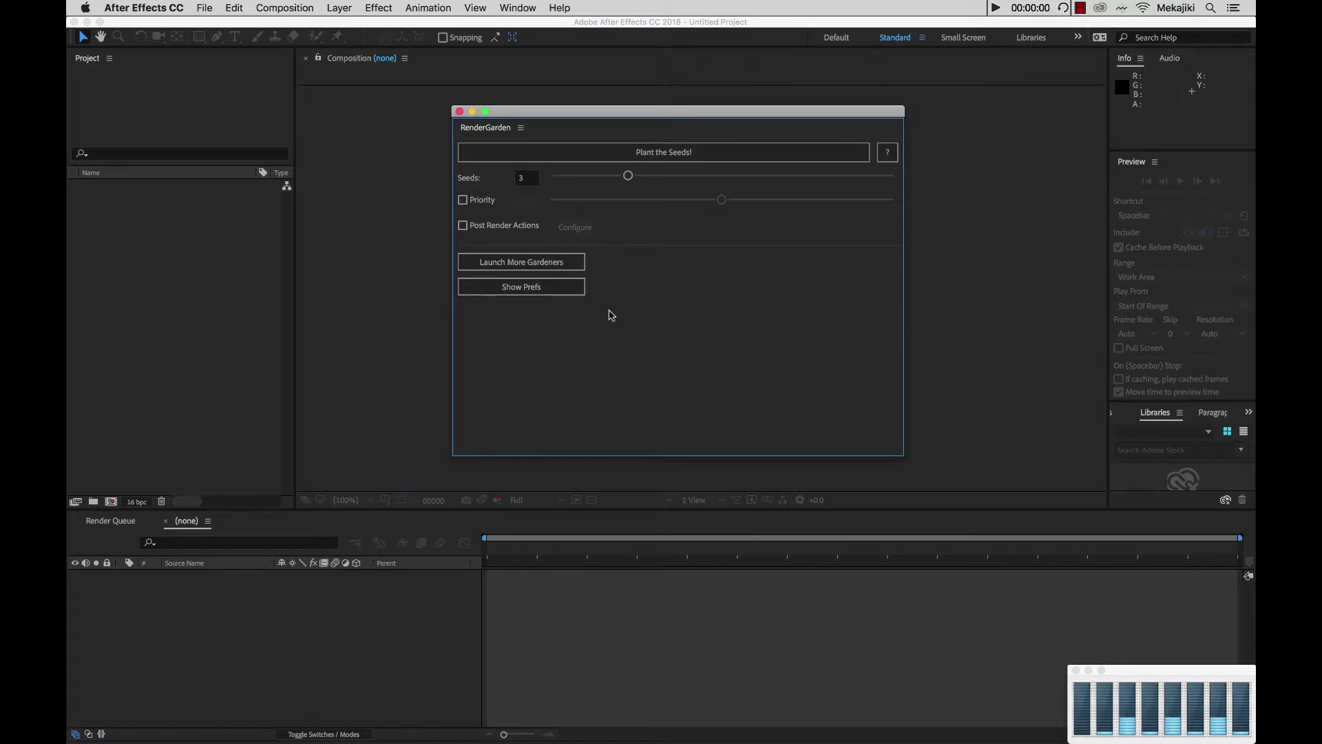
Show RenderGarden's preferences and maximize its panel to fill the screen
click(555, 289)
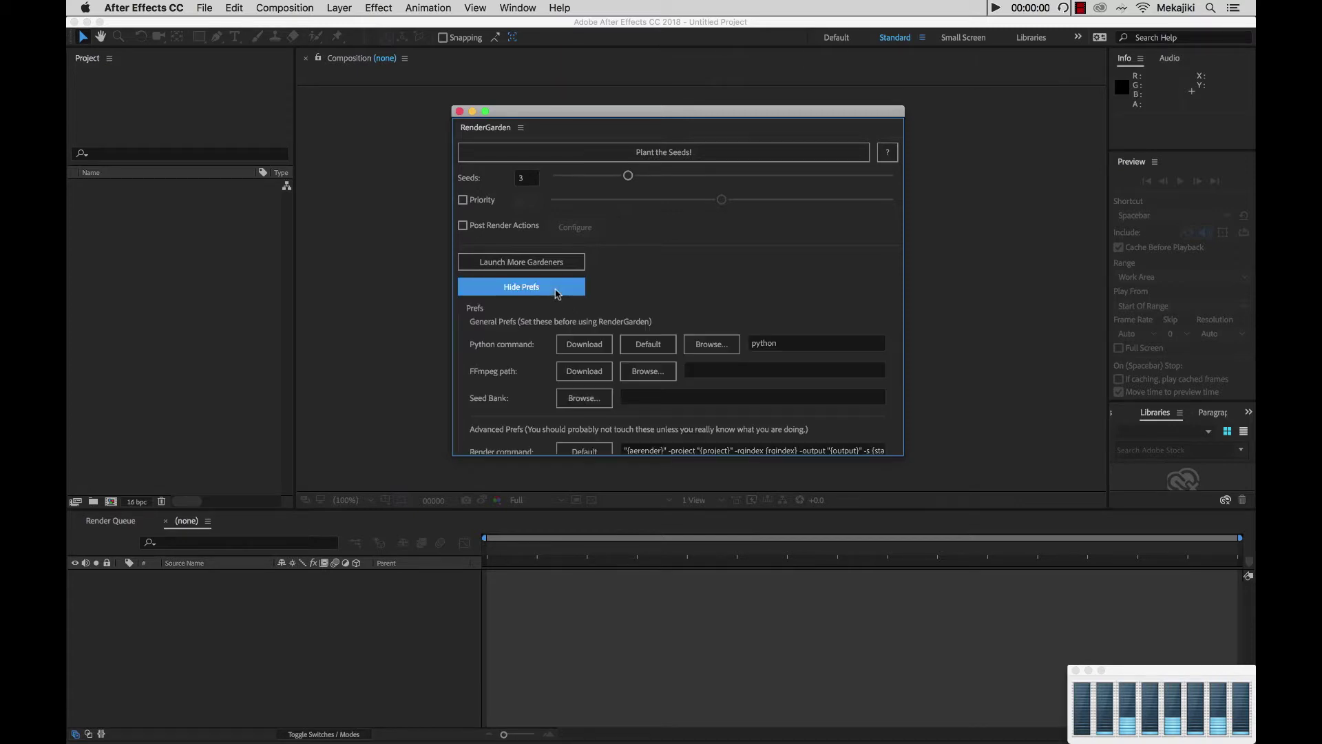
double_click(587, 112)
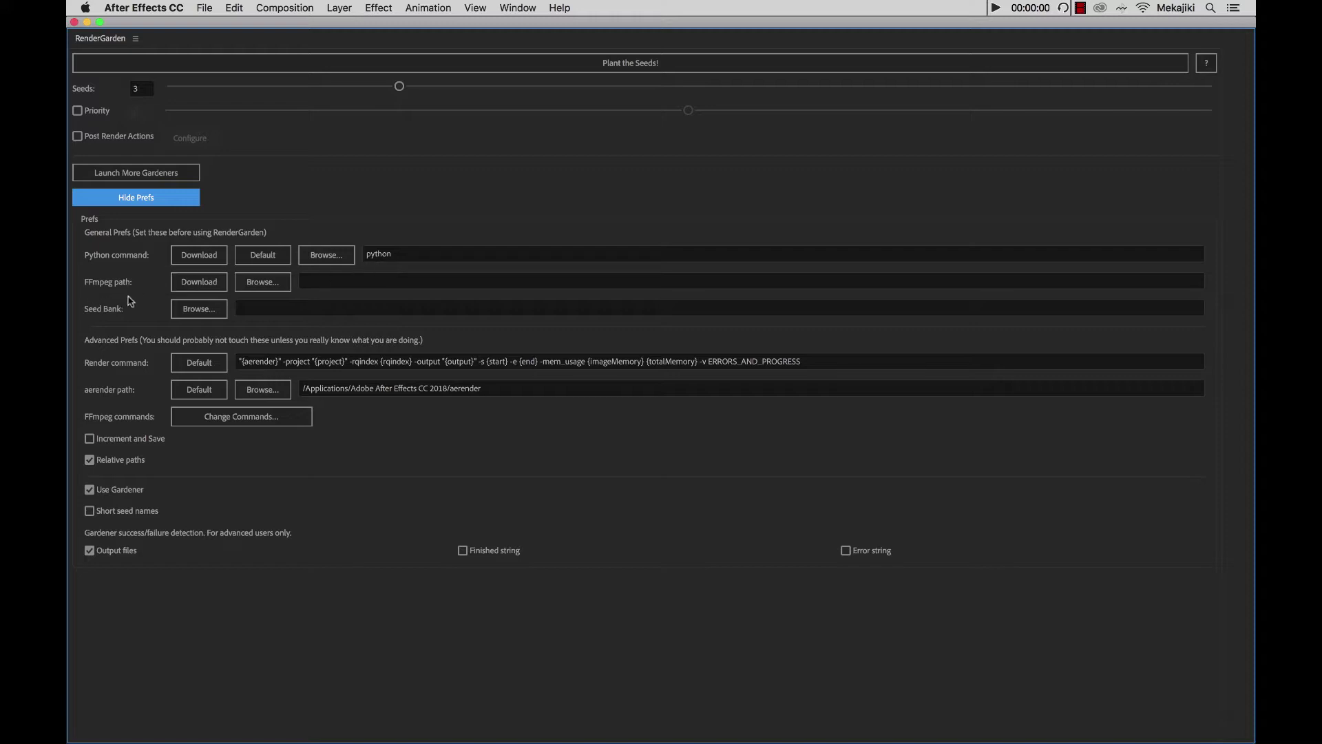
Pick ffmpeg in Applications so RenderGarden's FFmpeg path reads /Applications/ffmpeg
click(266, 289)
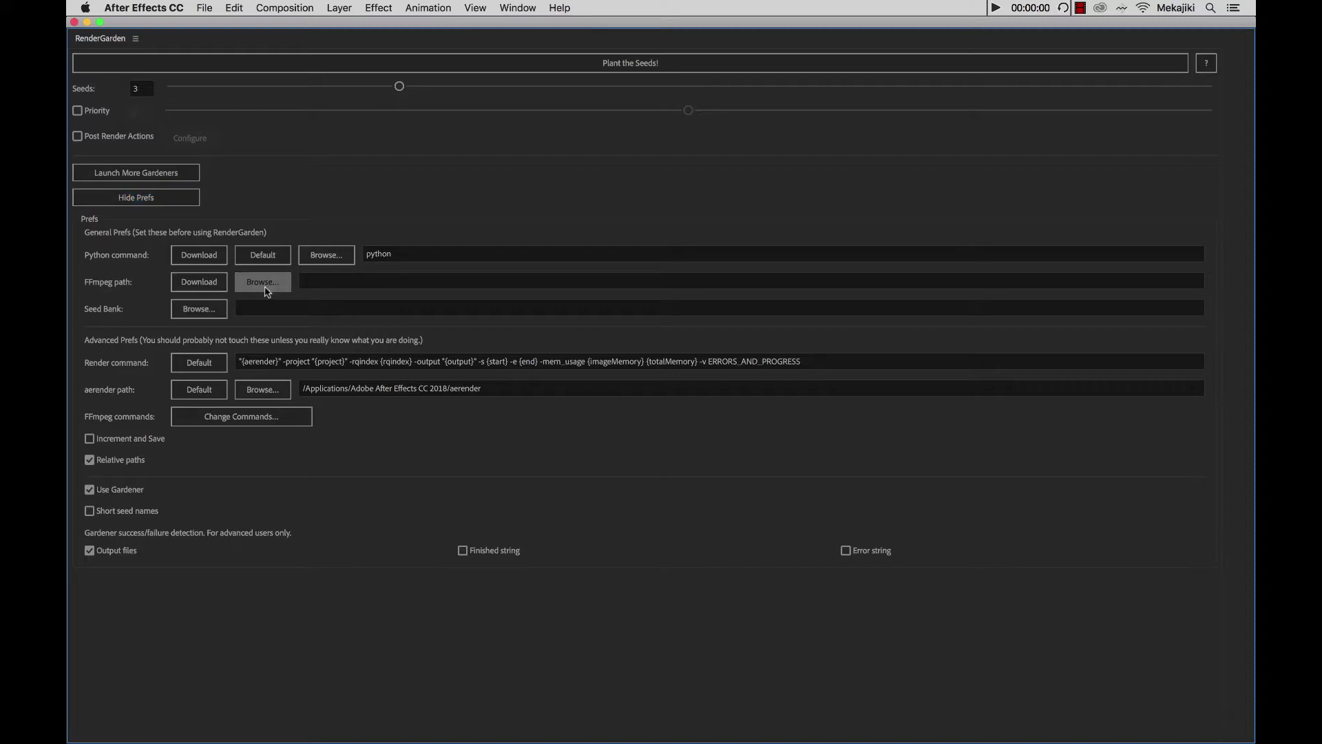
click(482, 199)
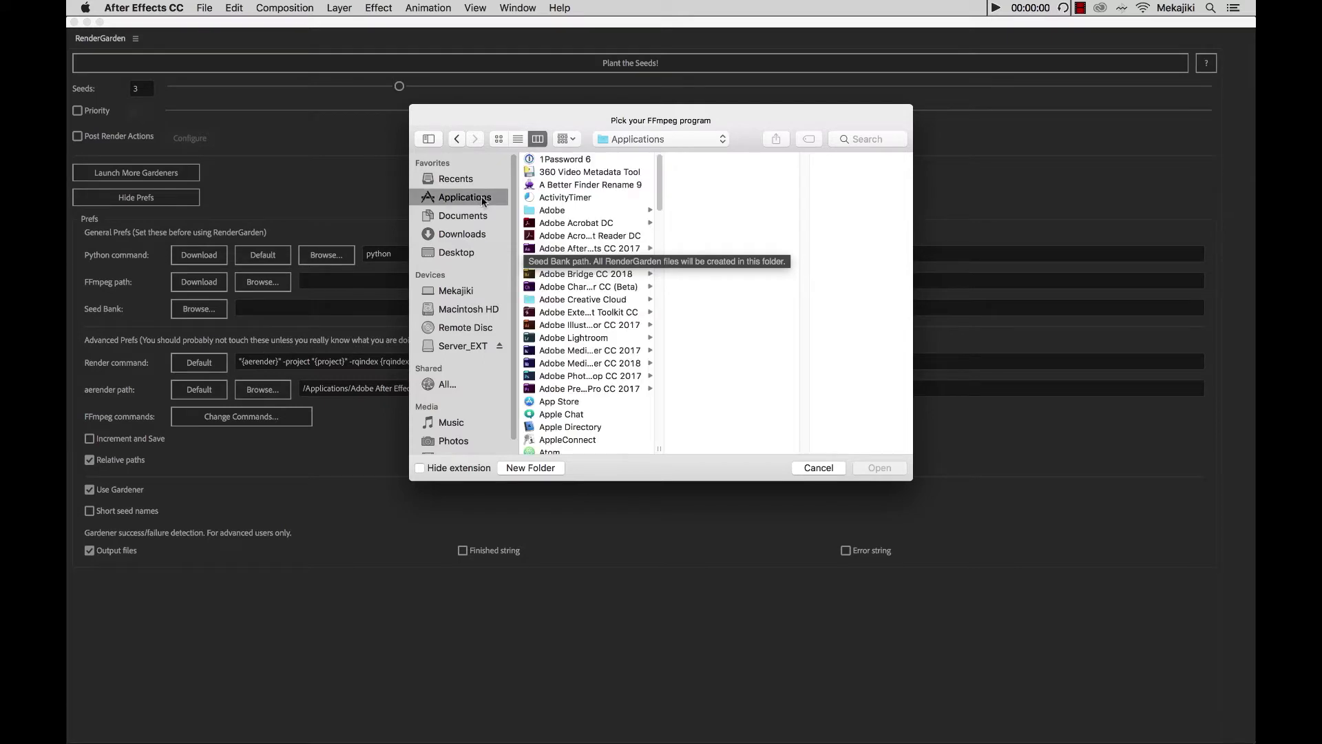
key(f)
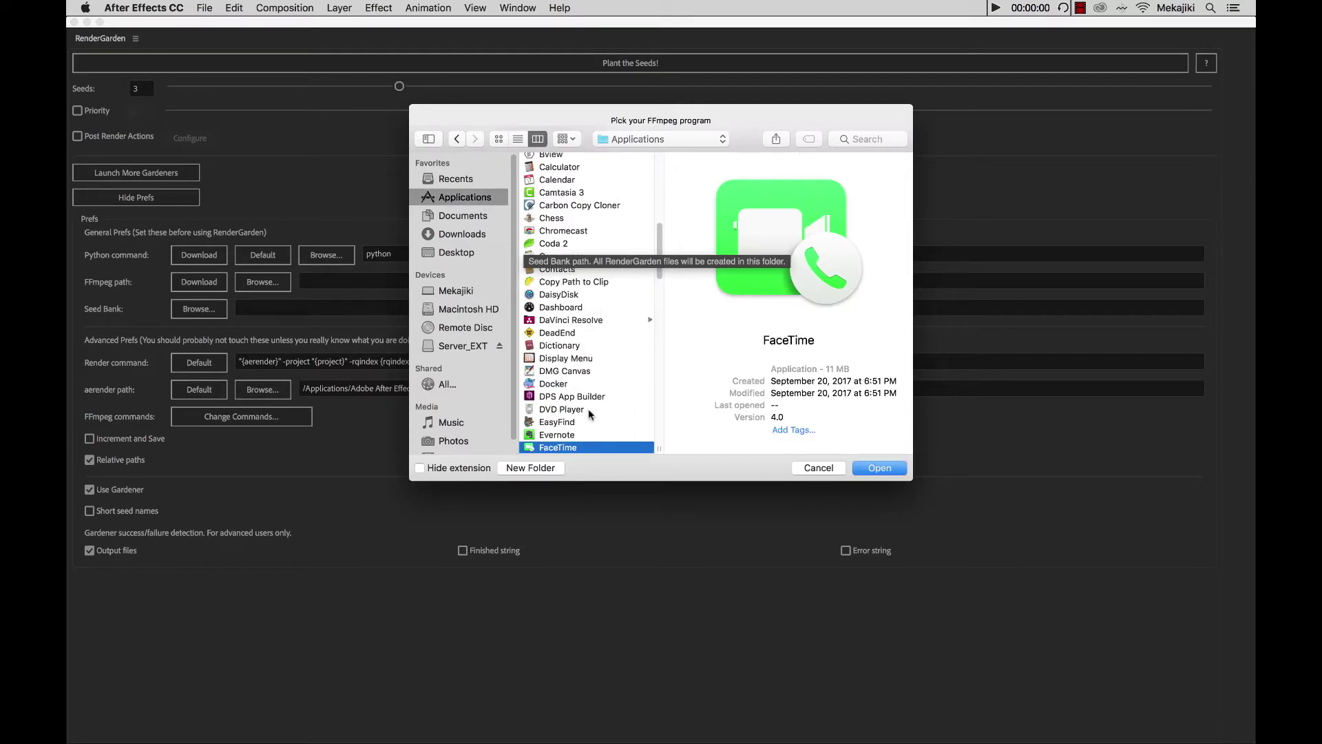
scroll(565, 396, down, 3)
click(556, 391)
click(885, 470)
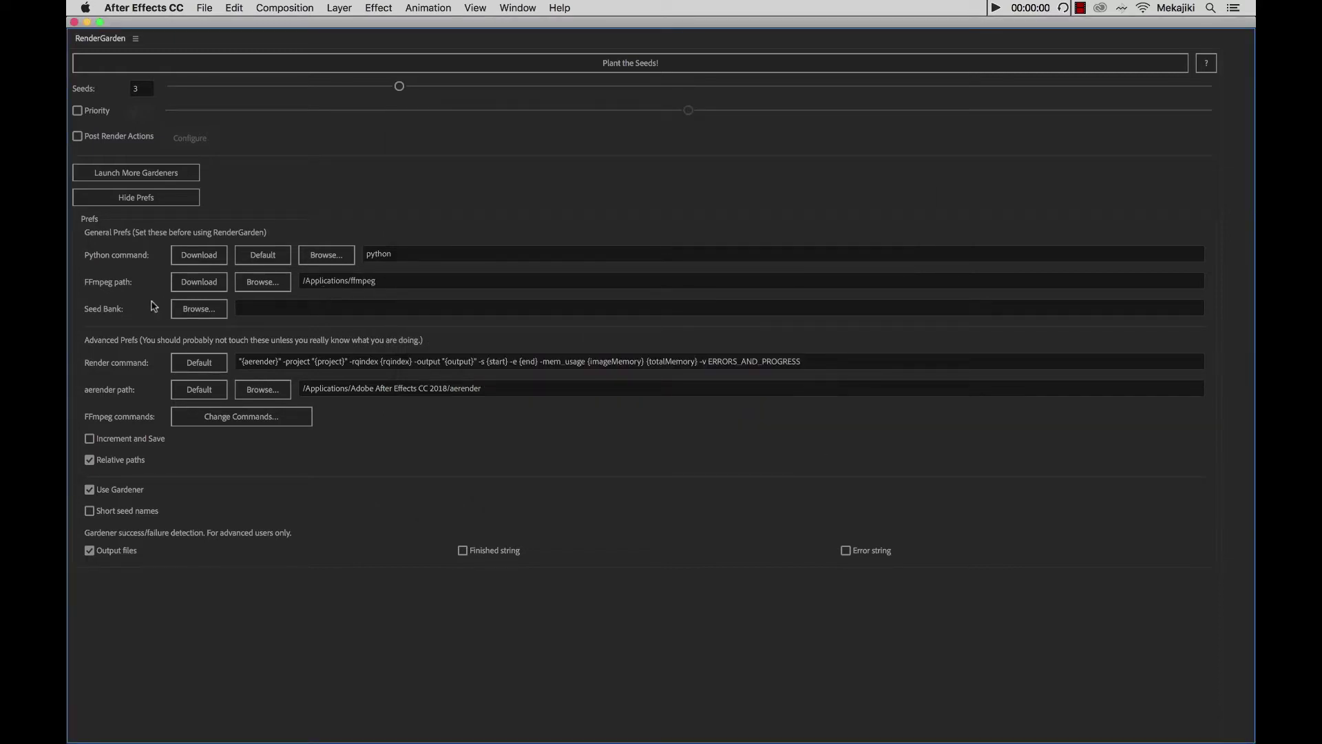
mouse_move(112, 315)
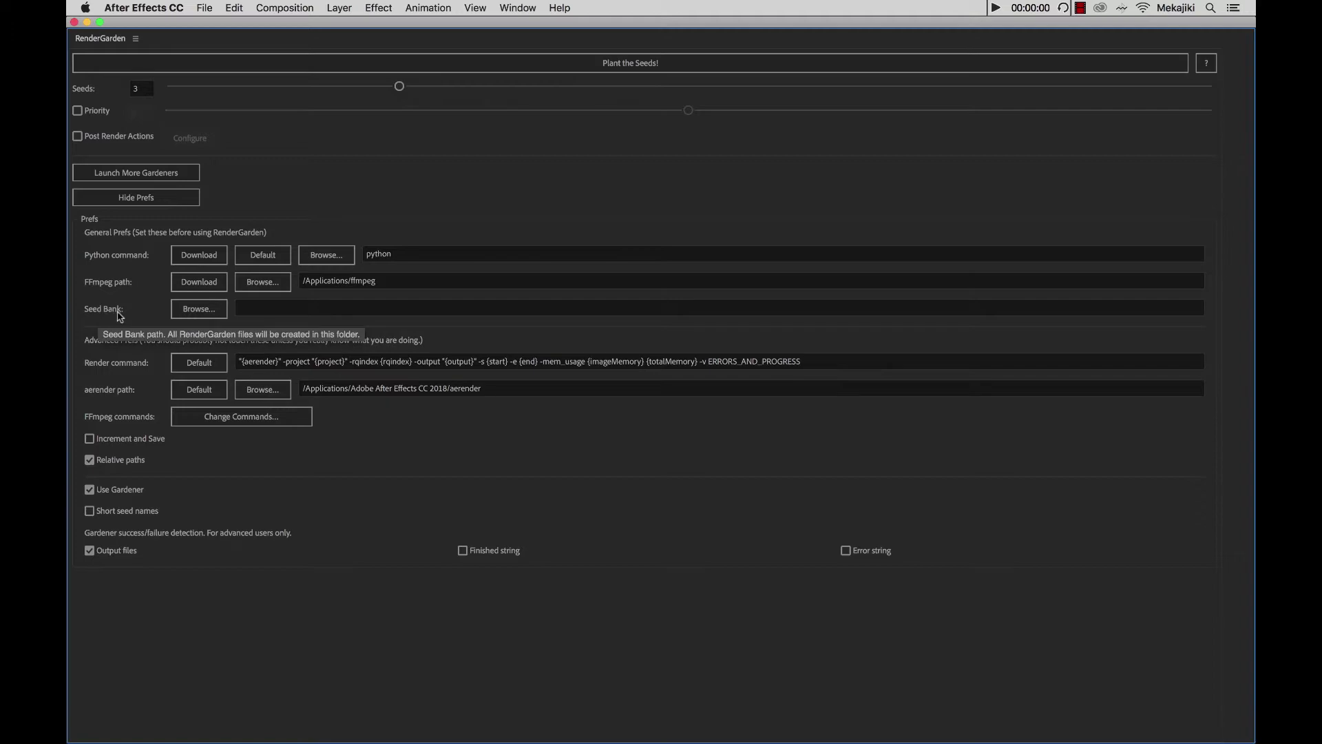
Minimize After Effects and open the Server_EXT drive from the desktop
click(87, 22)
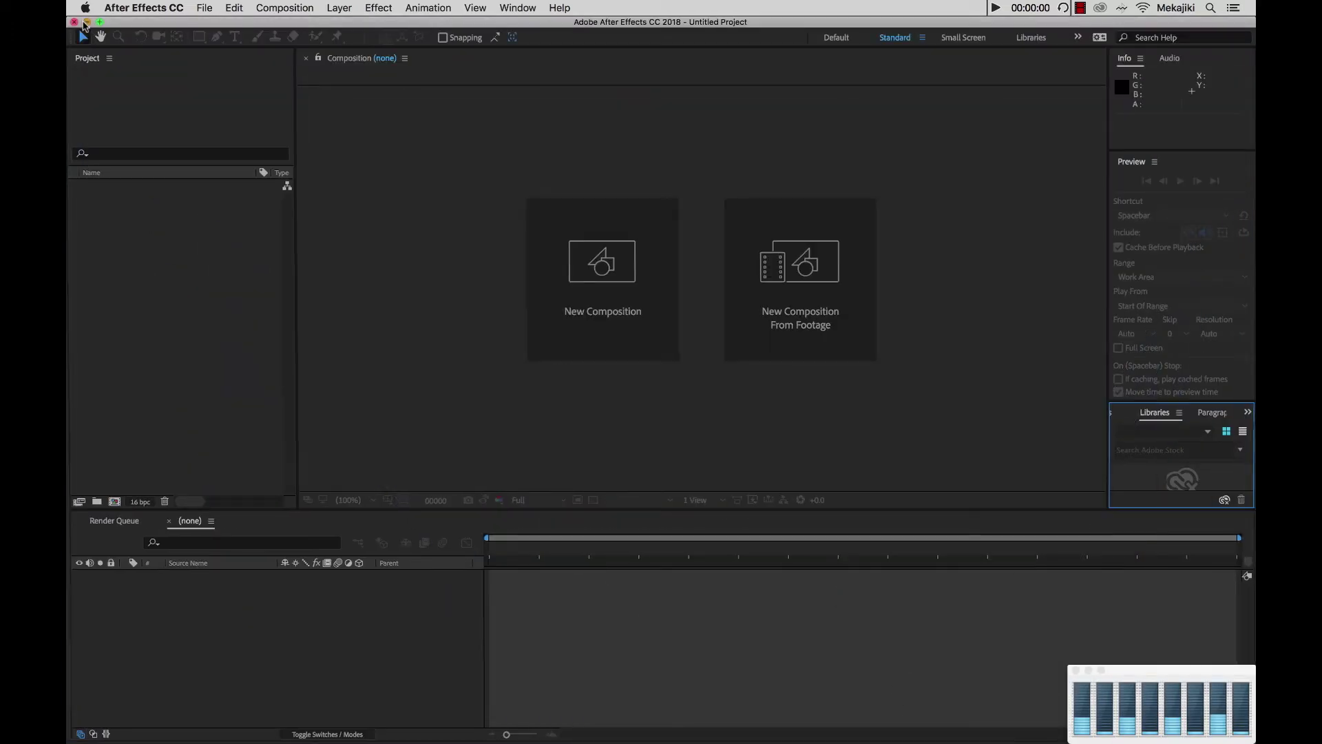
click(87, 21)
click(986, 266)
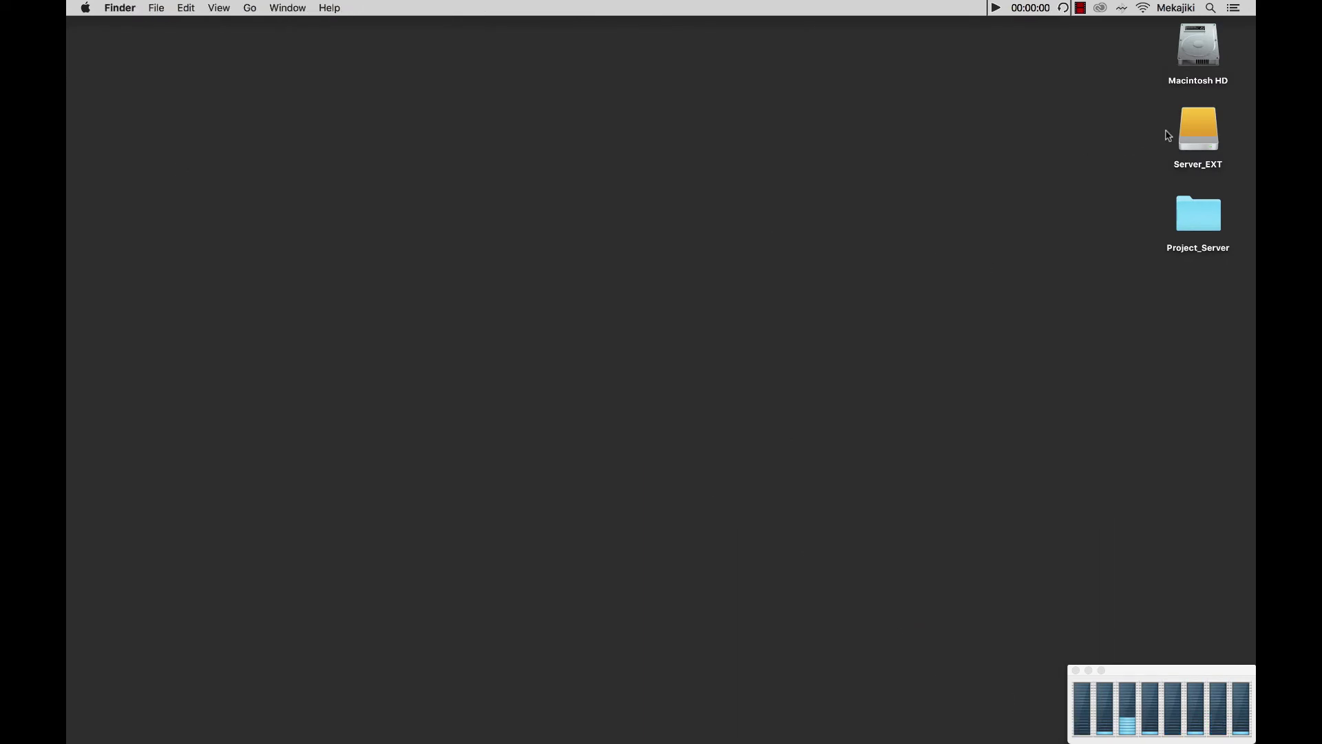
double_click(1196, 130)
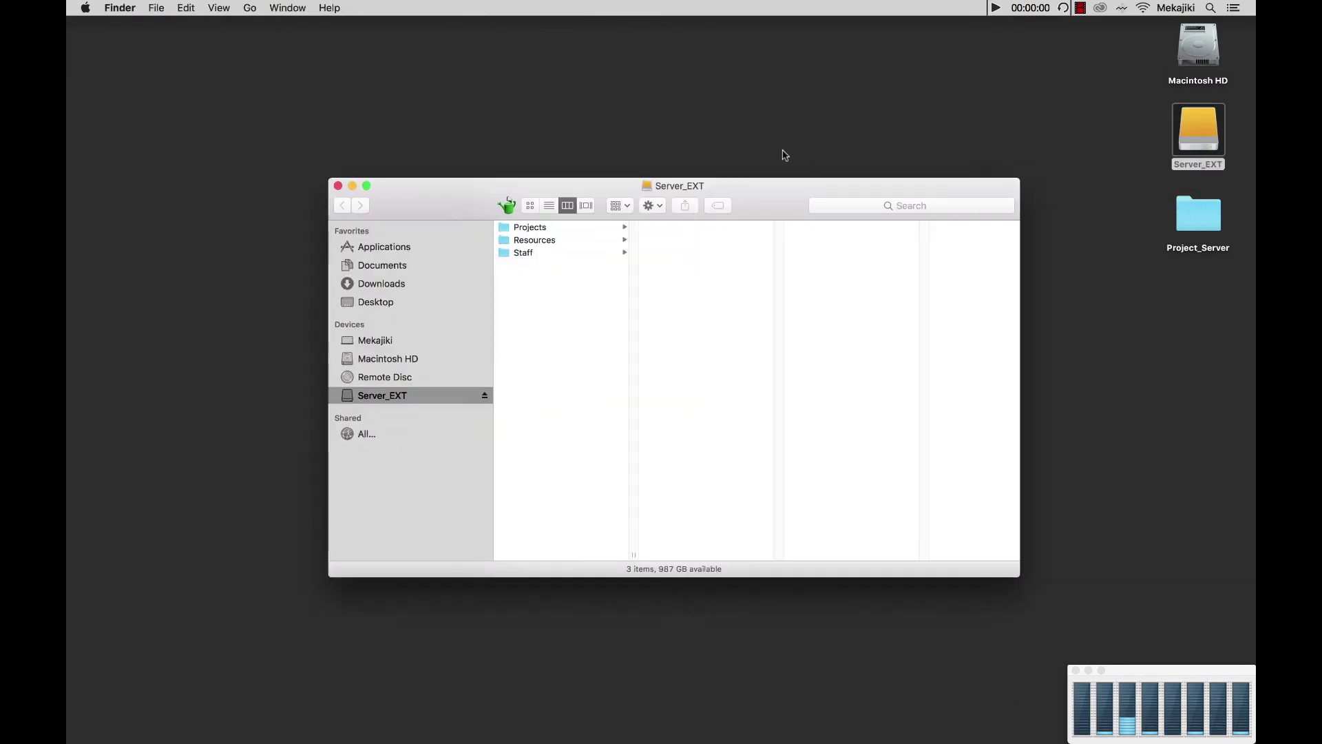
drag(744, 180, 719, 174)
Browse Projects > Mekajiki_Promo > AE on Server_EXT, back out, and return to After Effects
click(540, 204)
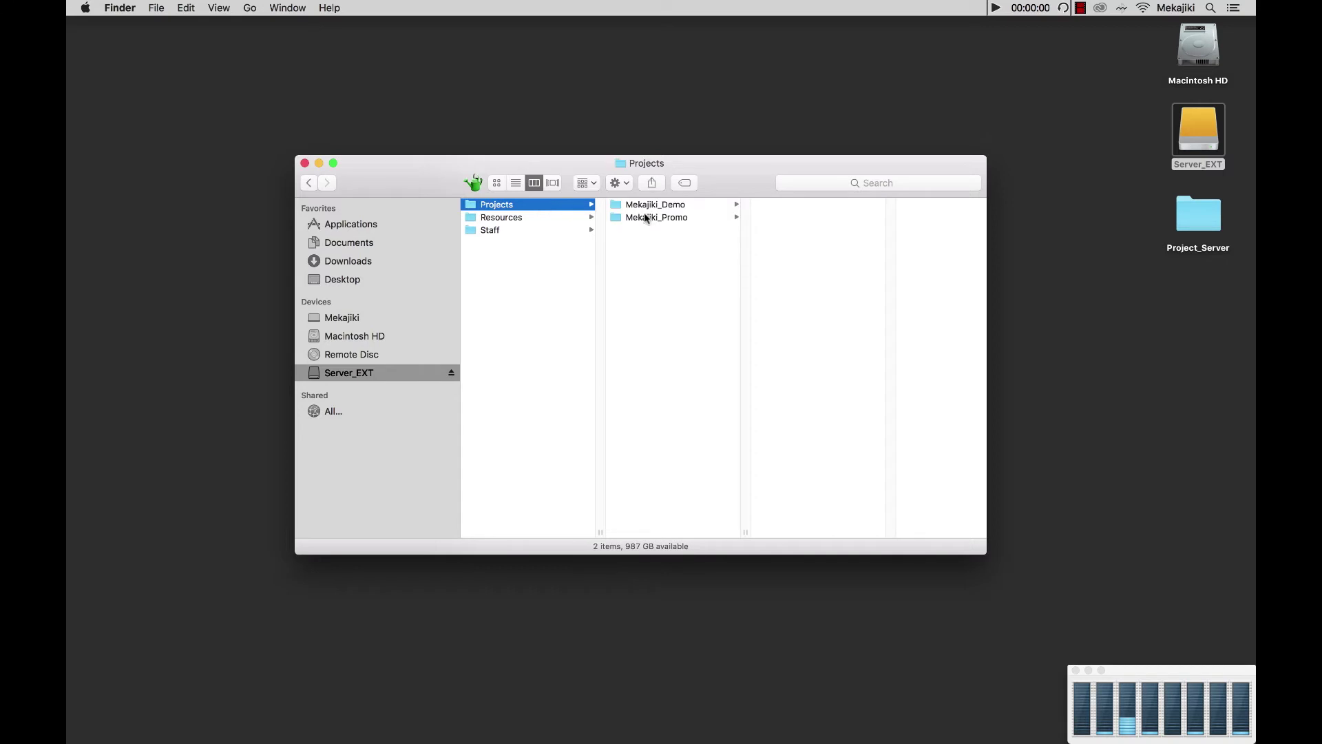
click(655, 217)
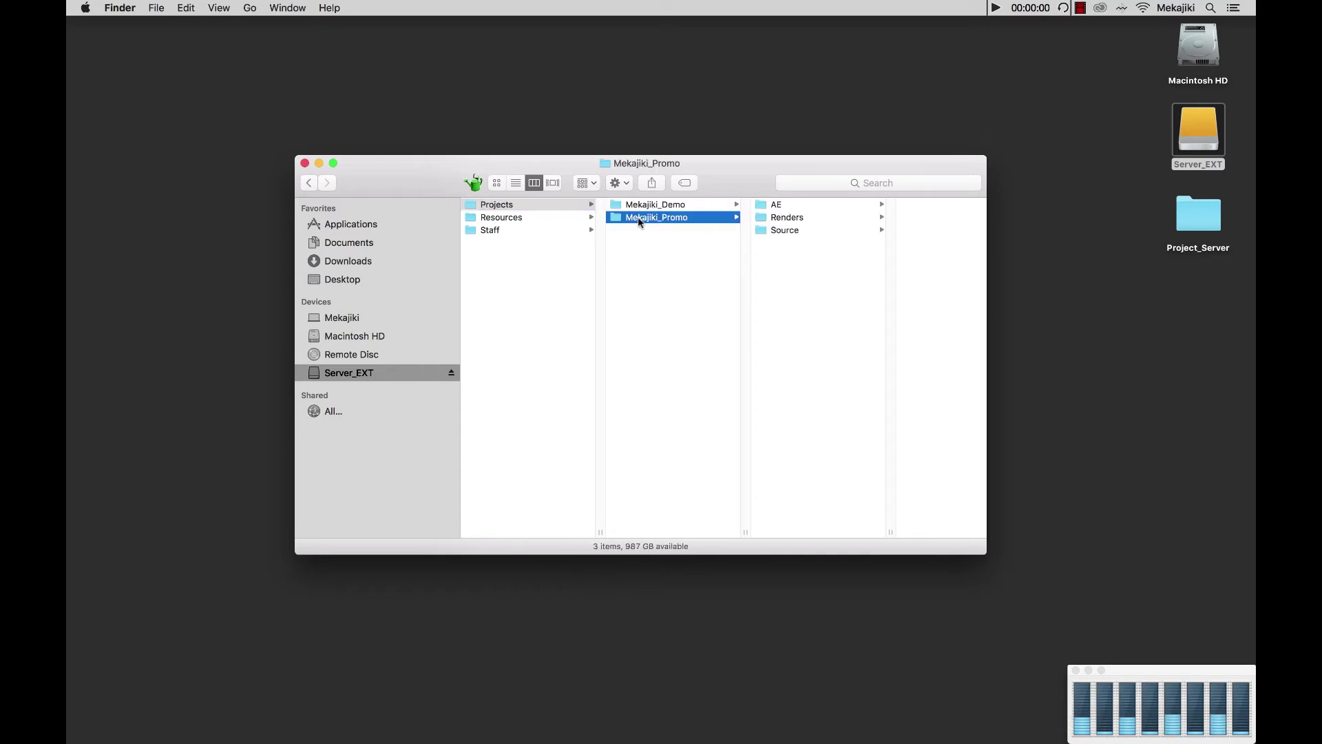
click(787, 206)
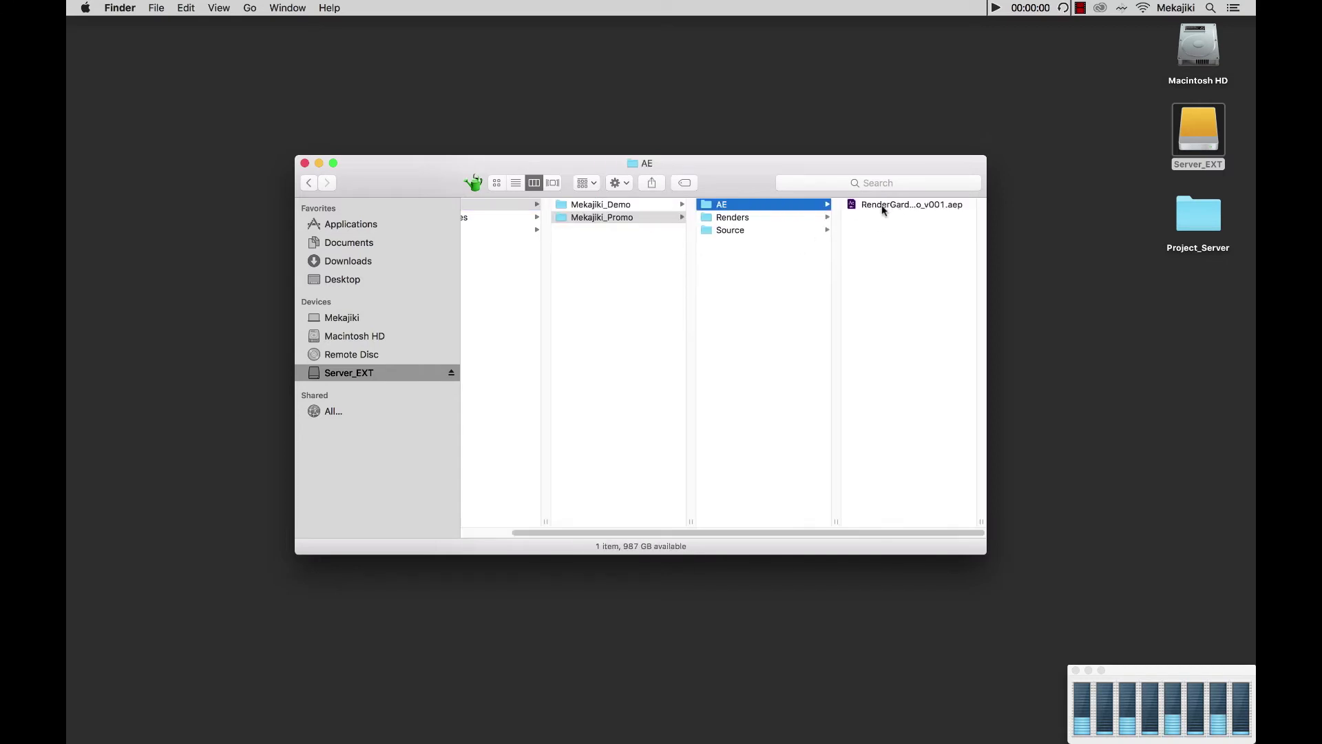
click(728, 261)
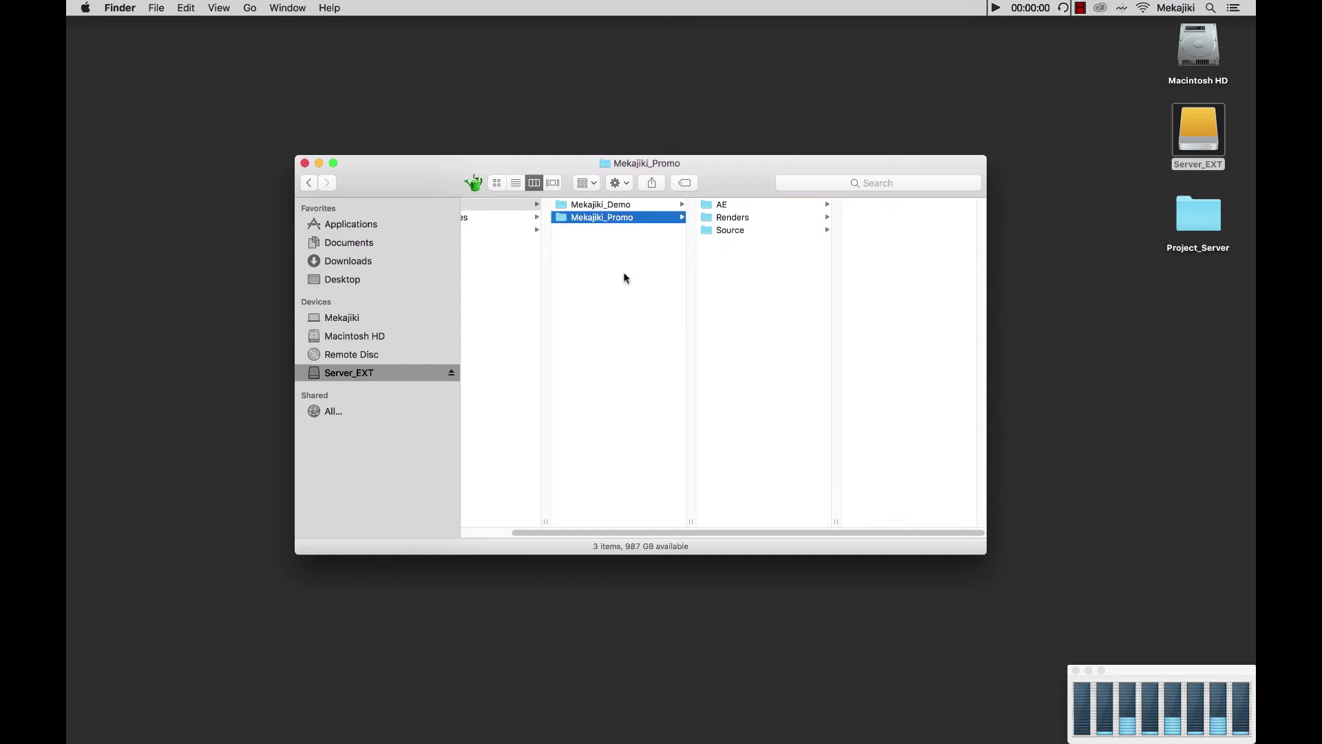
click(621, 278)
click(558, 284)
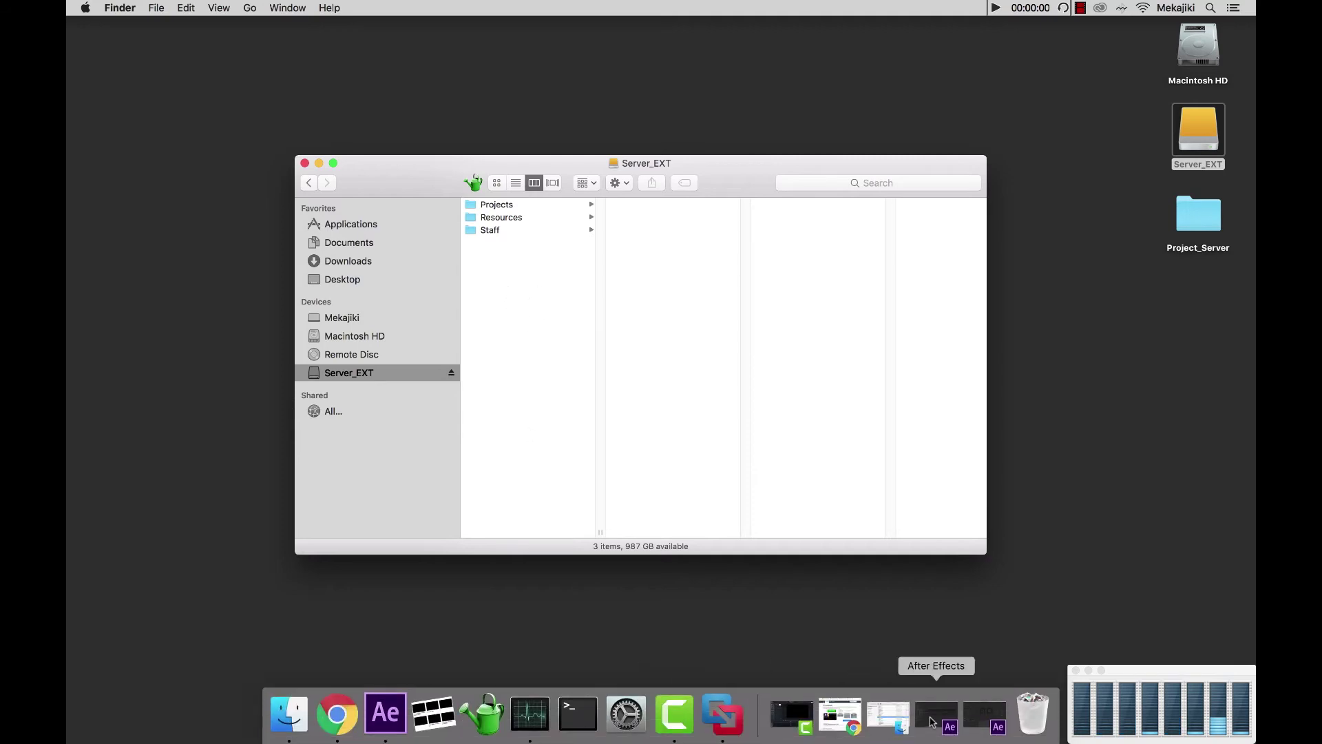
click(962, 720)
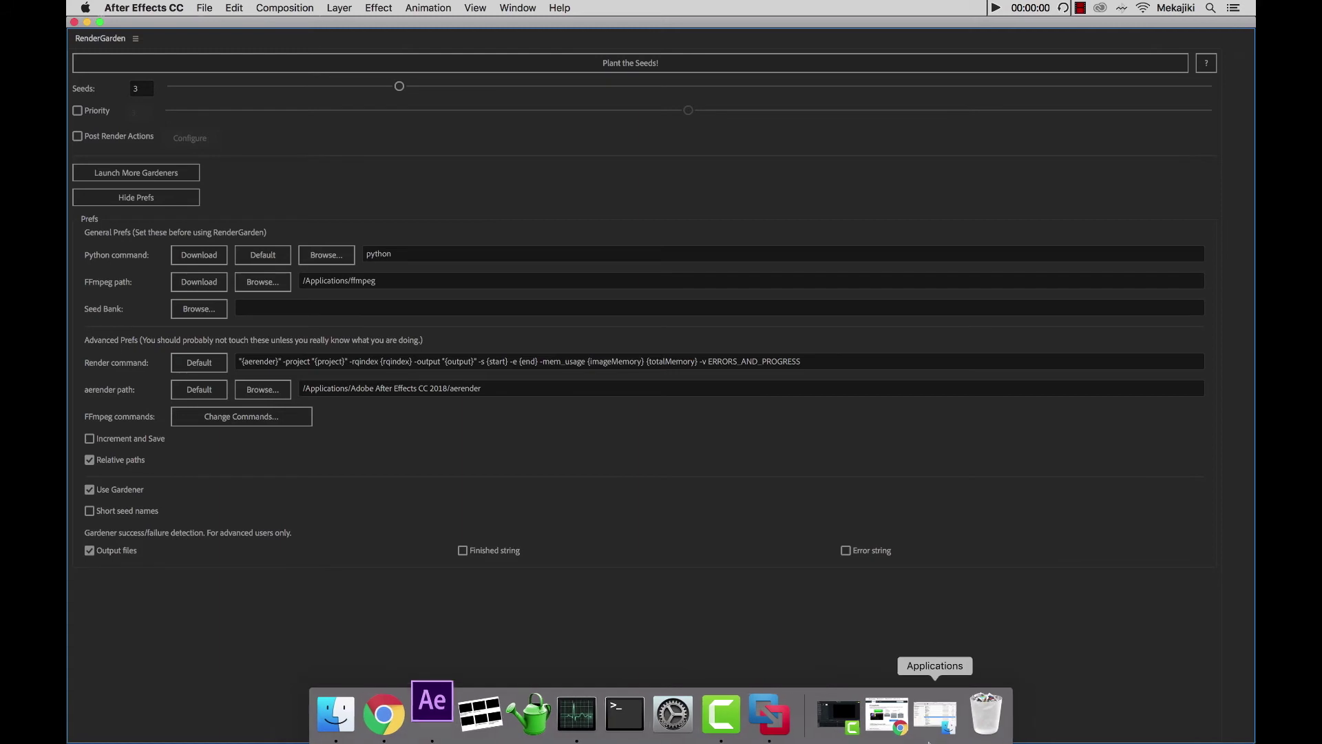
Create a _SeedBank folder on Server_EXT and set Seed Bank to /Volumes/Server_EXT/_SeedBank
click(227, 29)
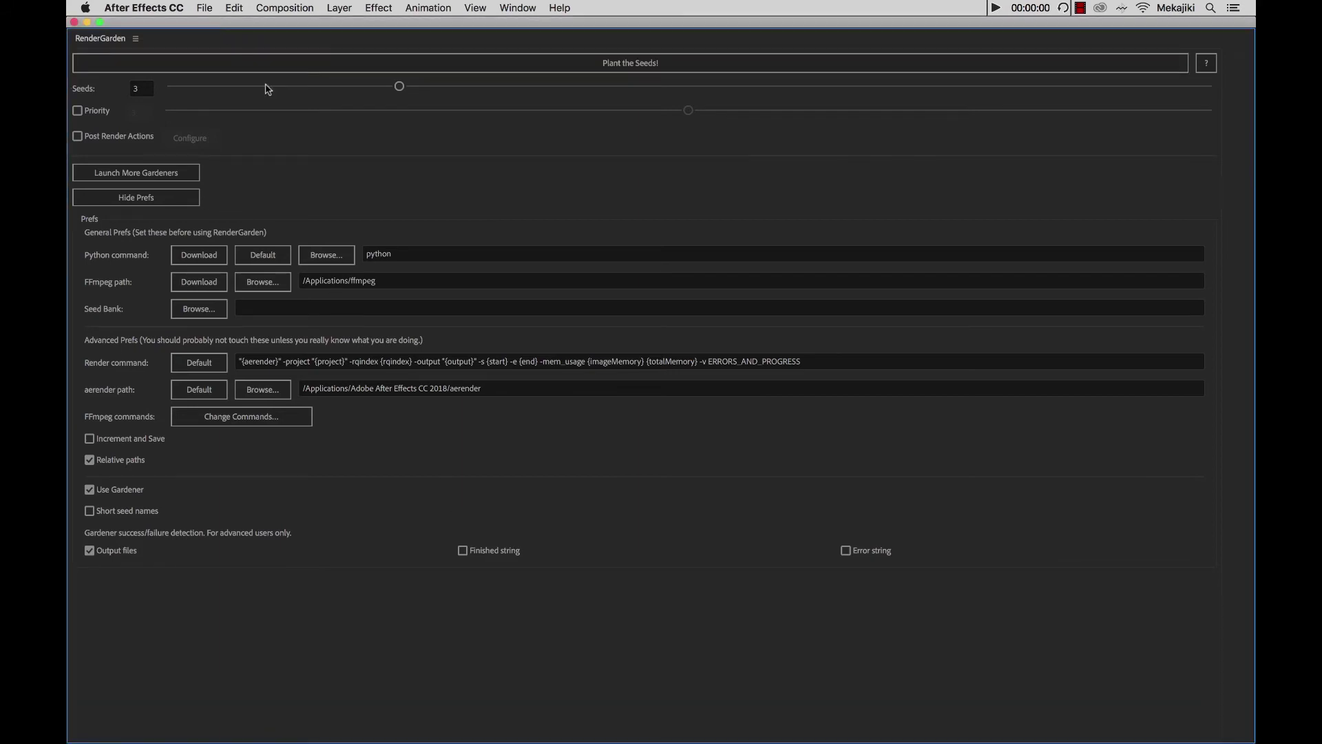
click(201, 316)
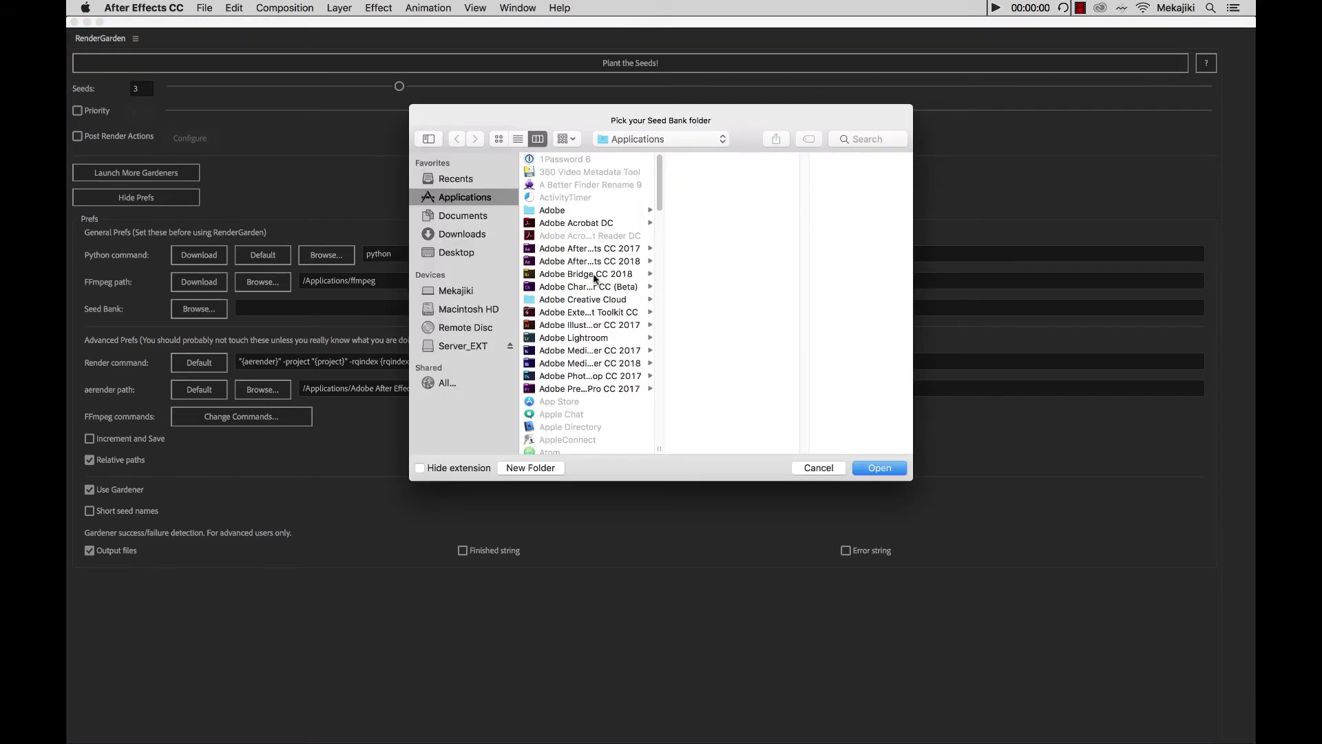
click(461, 346)
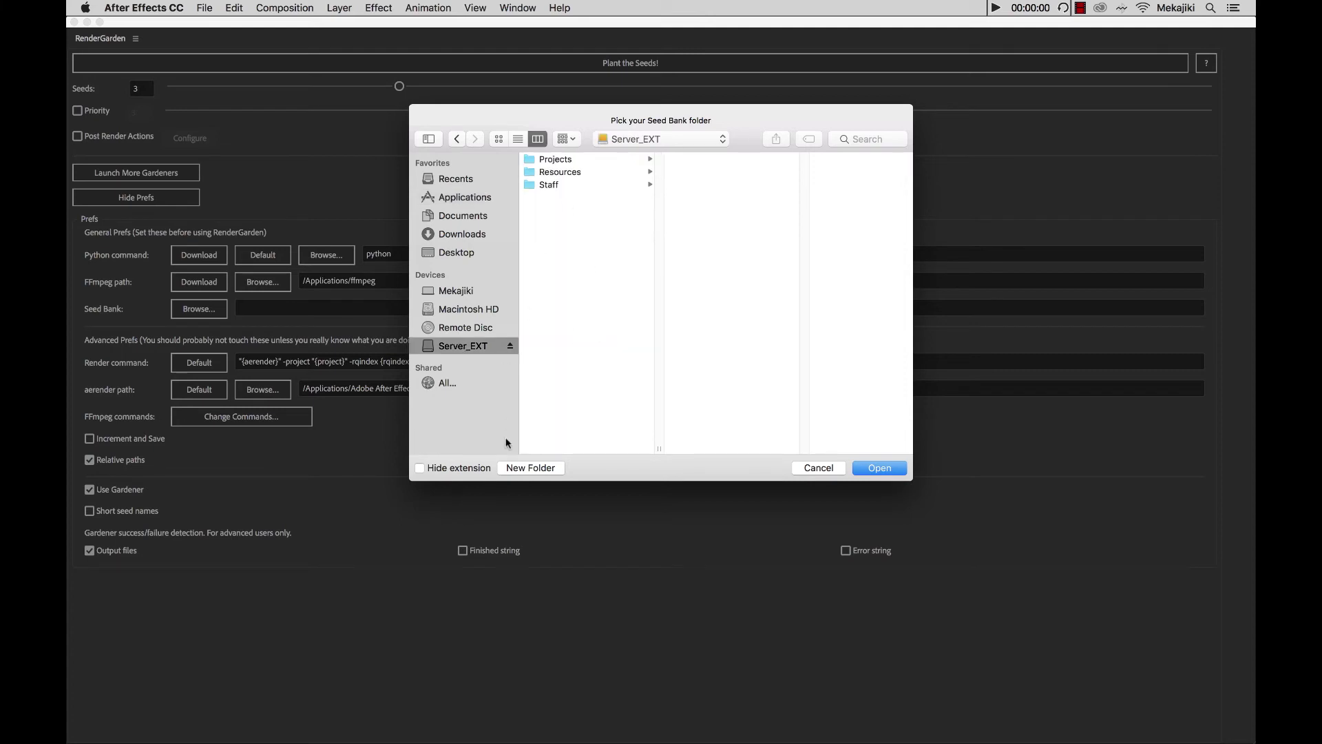
click(531, 468)
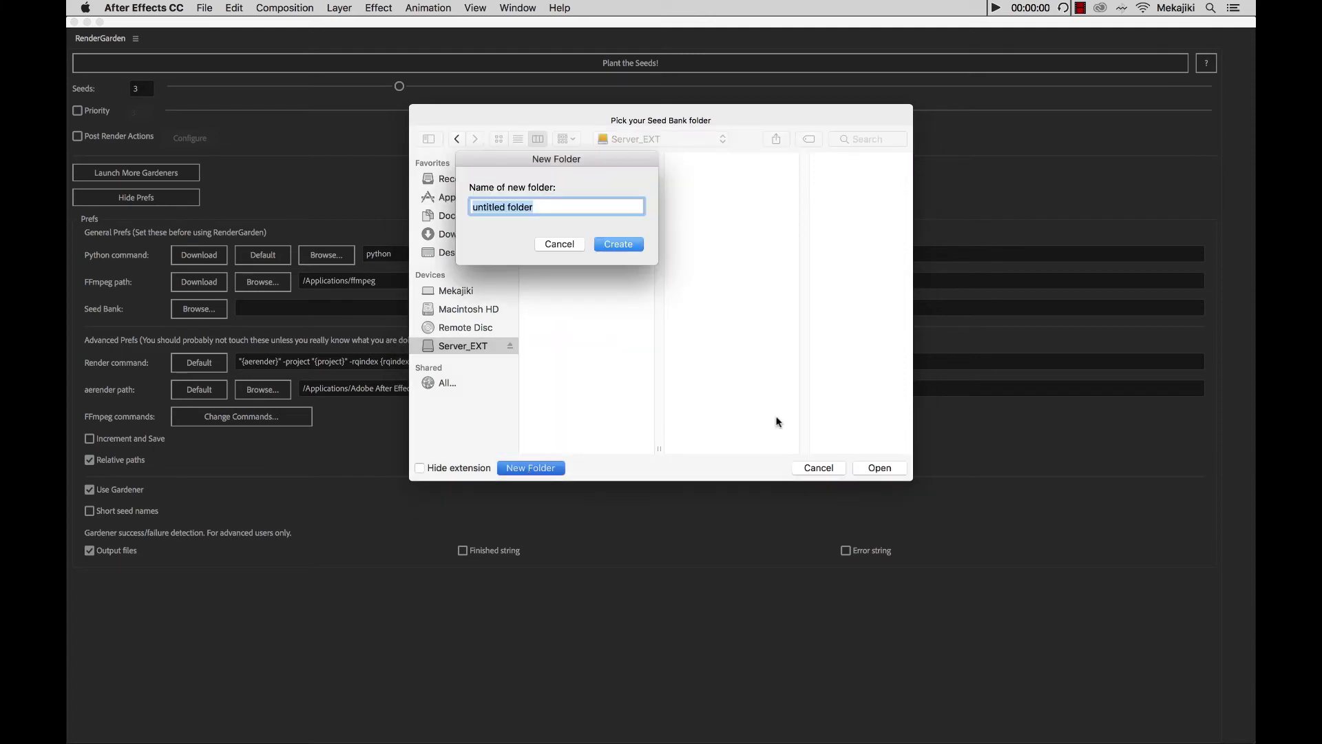
key(BackSpace)
key(Return)
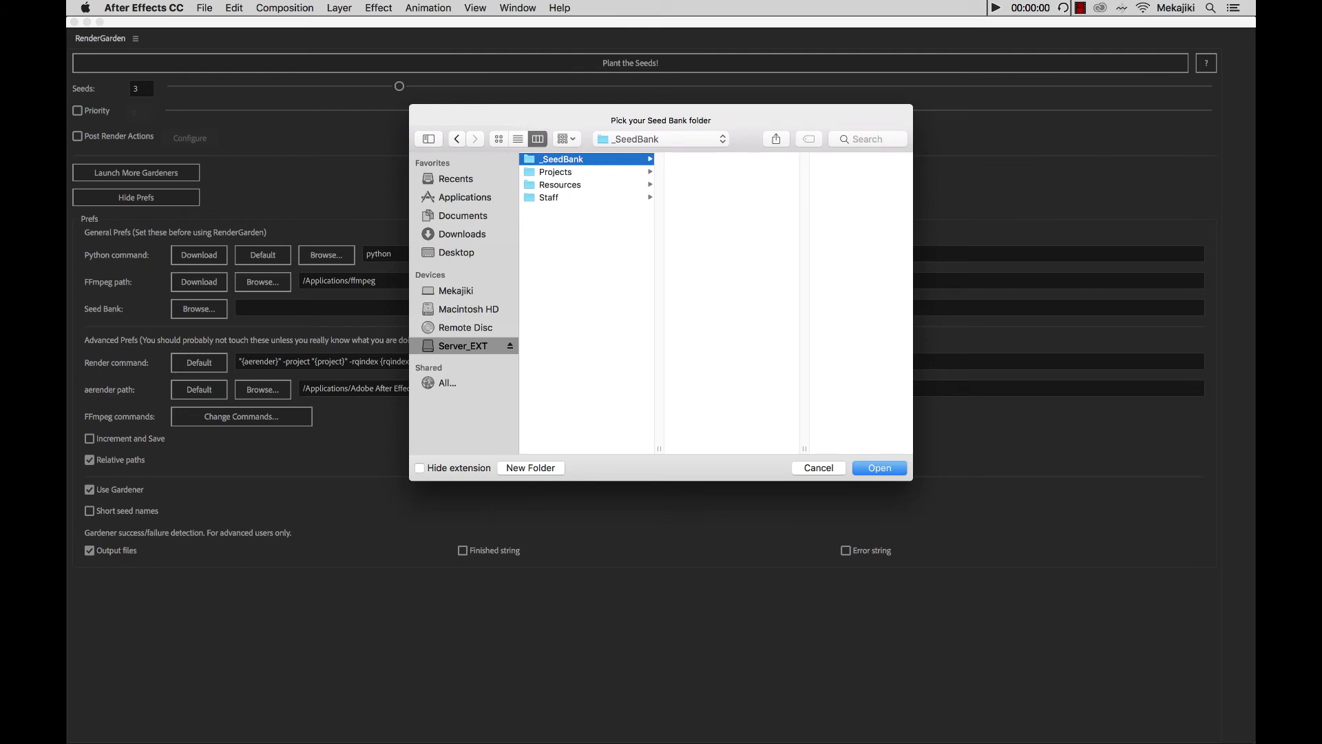
click(879, 468)
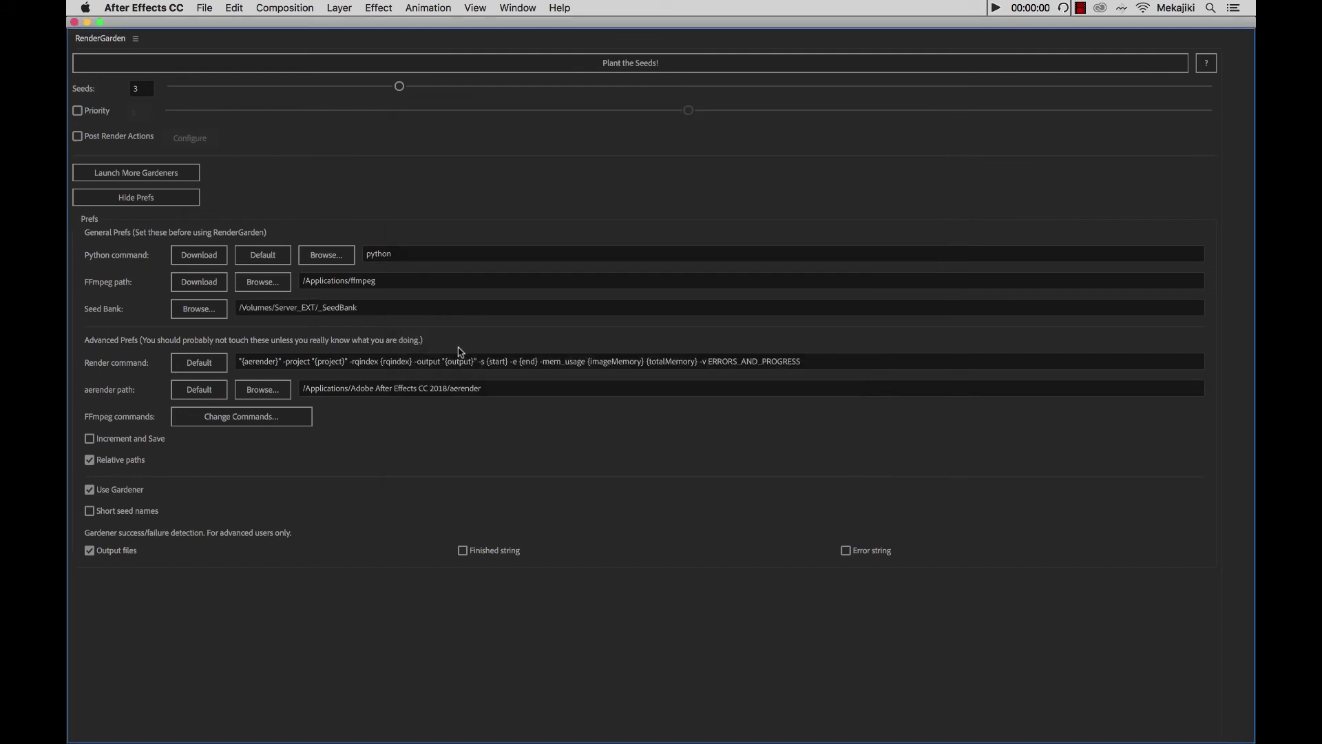